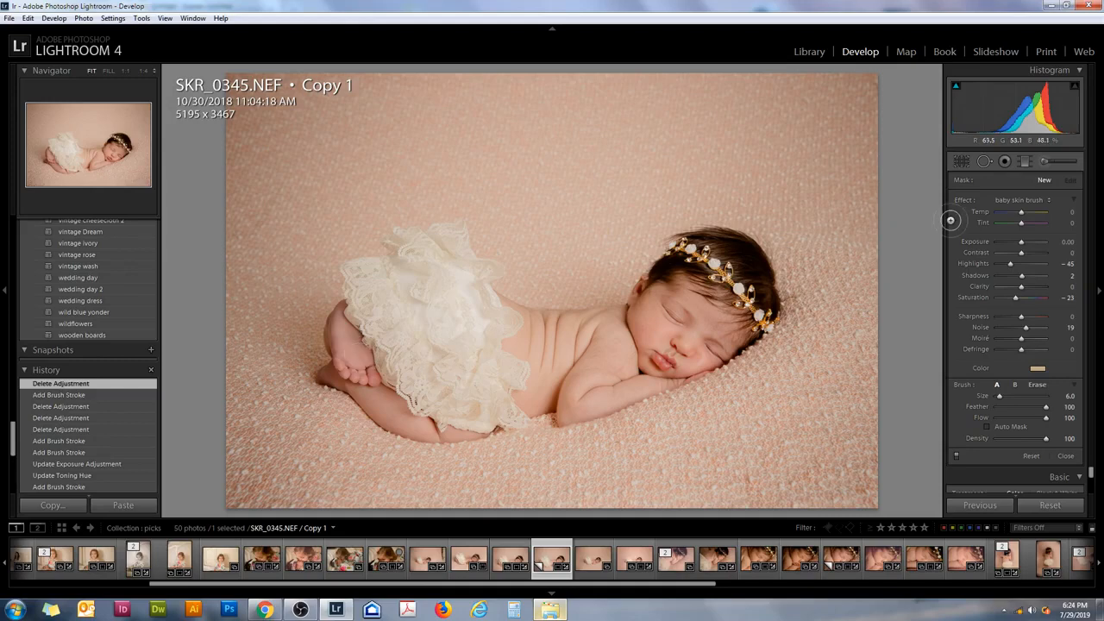
- Load the newborn skin recover step 1 brush preset and paint over the baby's raised foot with brush size 1
left_click(1020, 198)
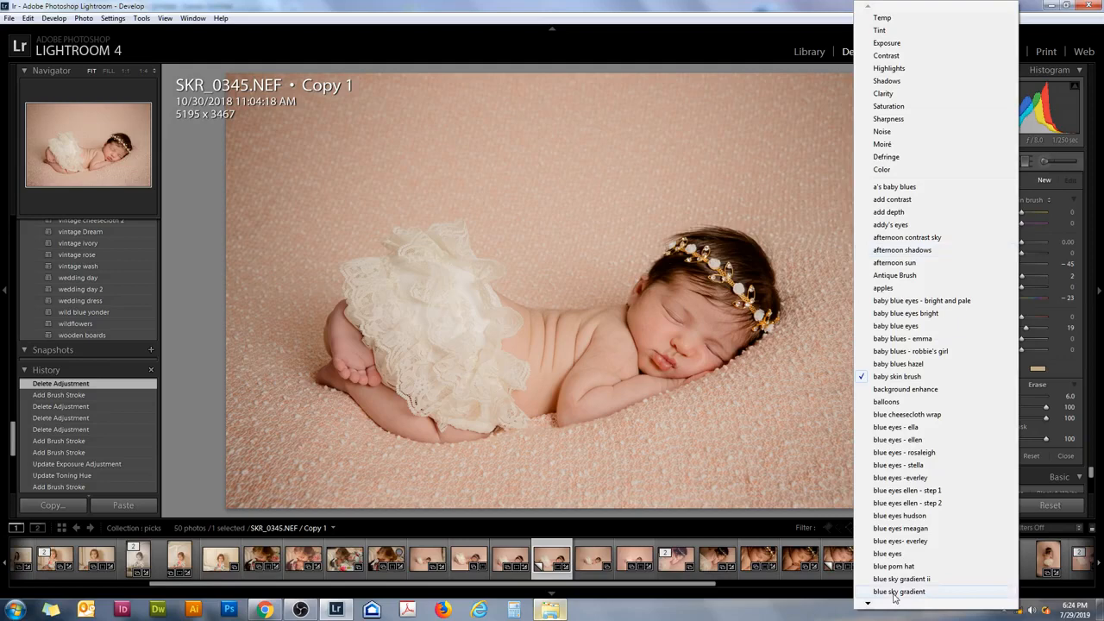
scroll(895, 598, "down", 10)
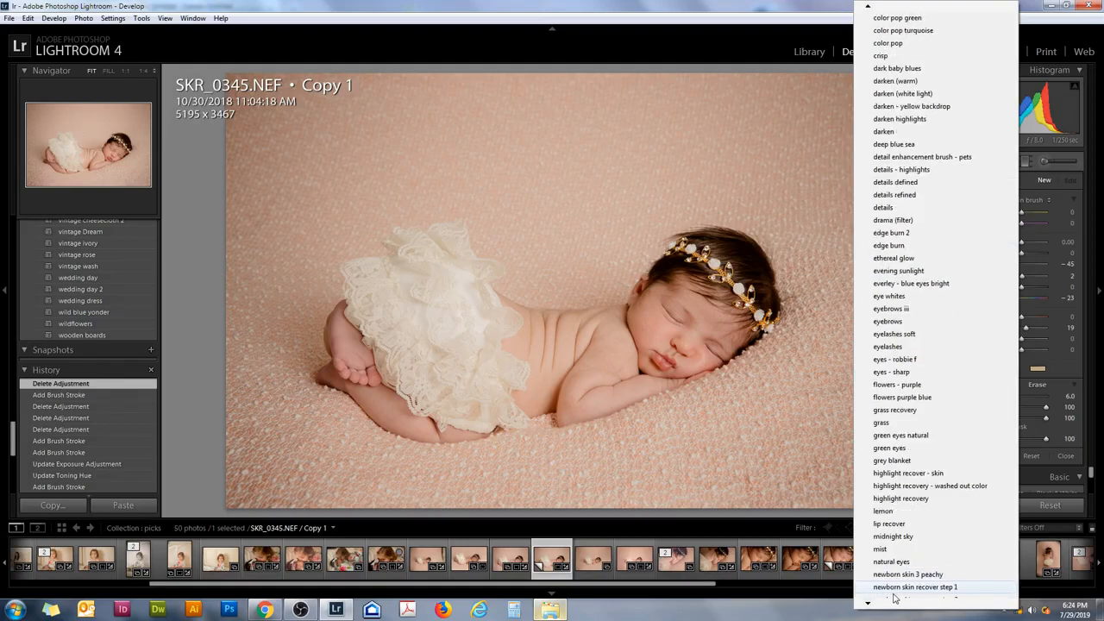
left_click(890, 588)
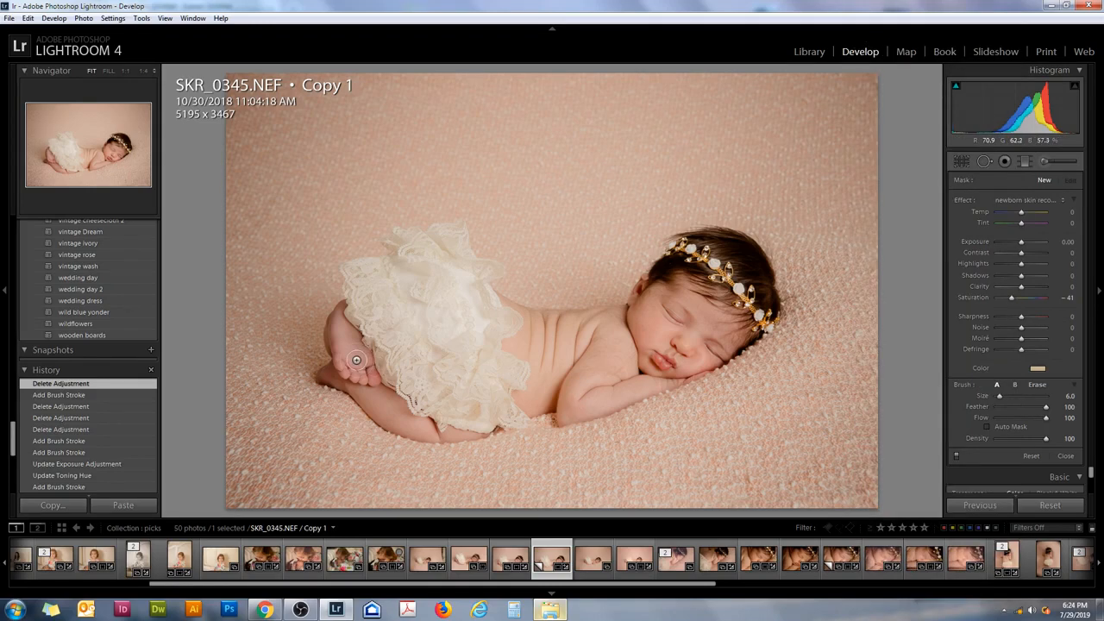
key("[")
key("bracketleft")
left_click_drag(342, 358, 341, 307)
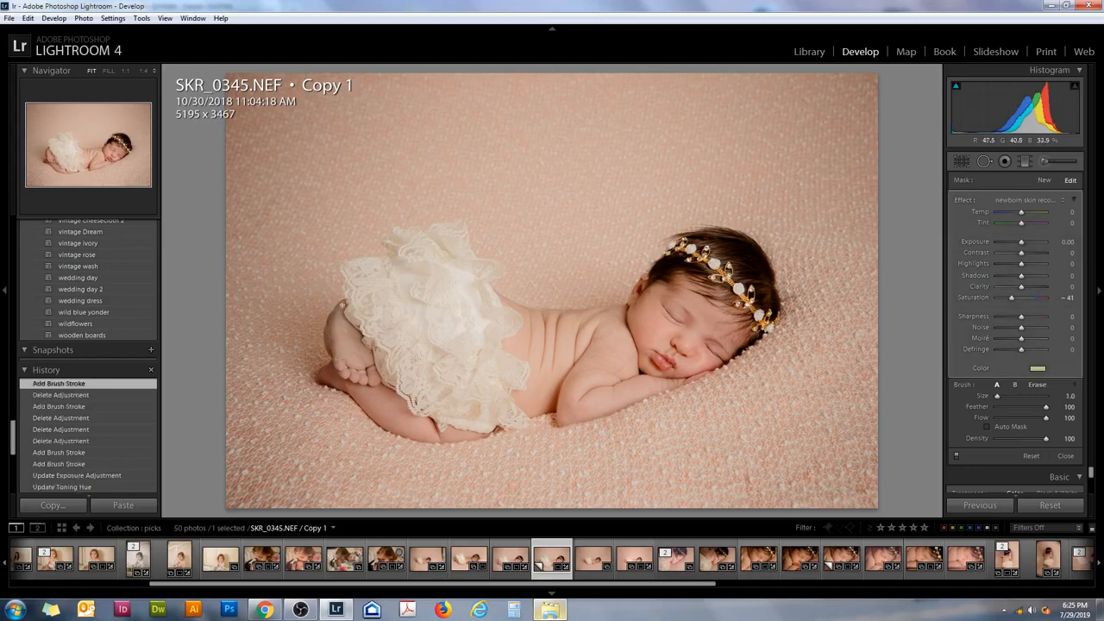
left_click(328, 334)
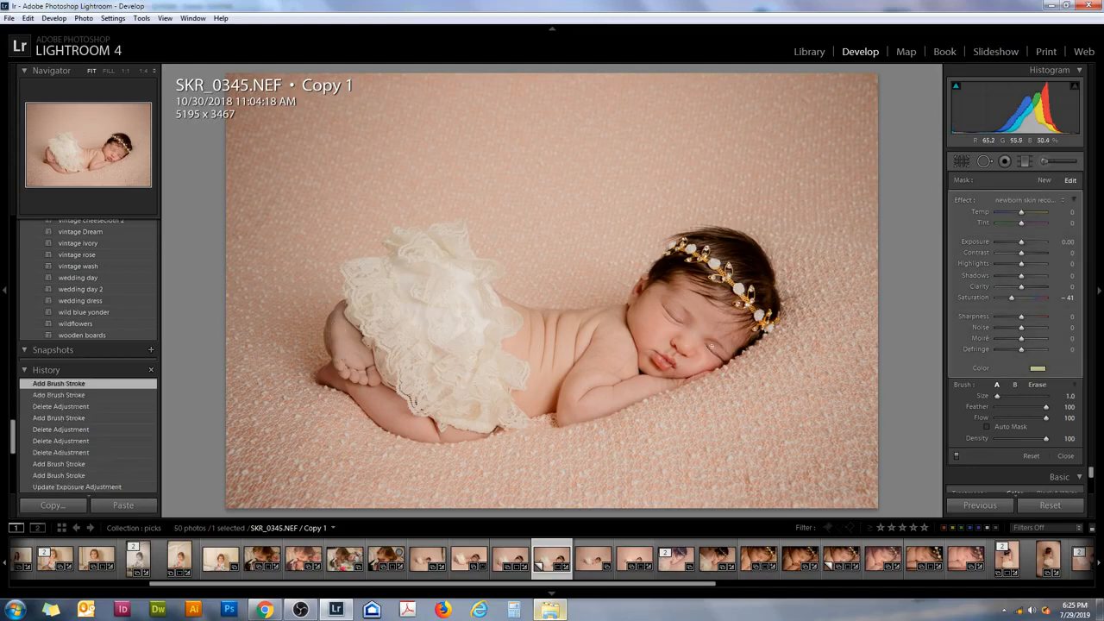
- Start a new brush mask with the newborn skin recover step 2 preset and paint over the baby's foot and toes
left_click(1043, 180)
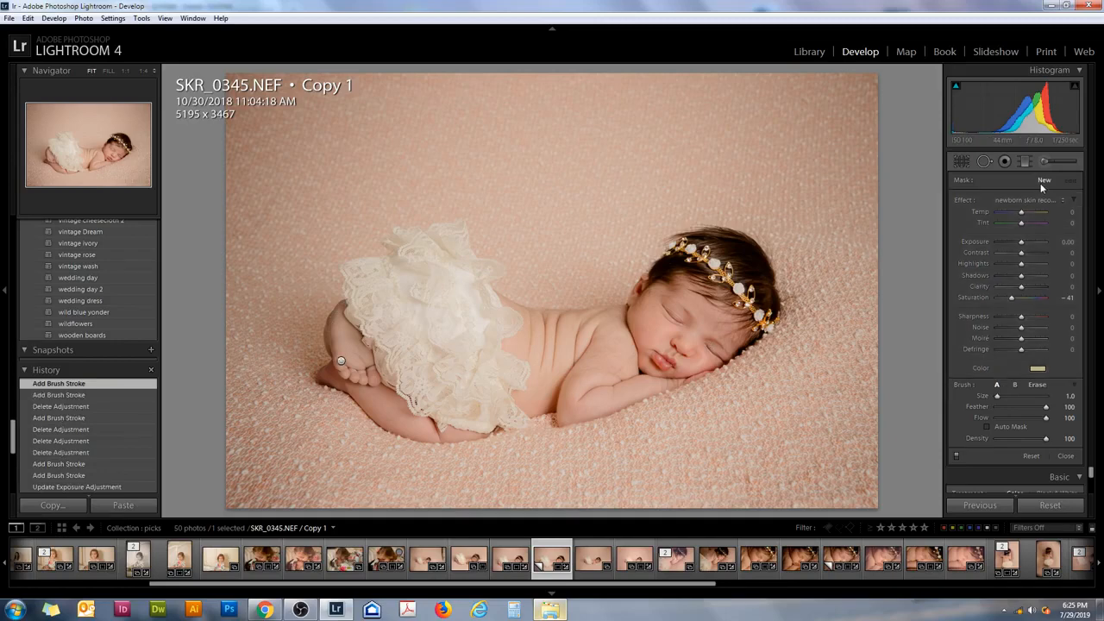
left_click(1042, 199)
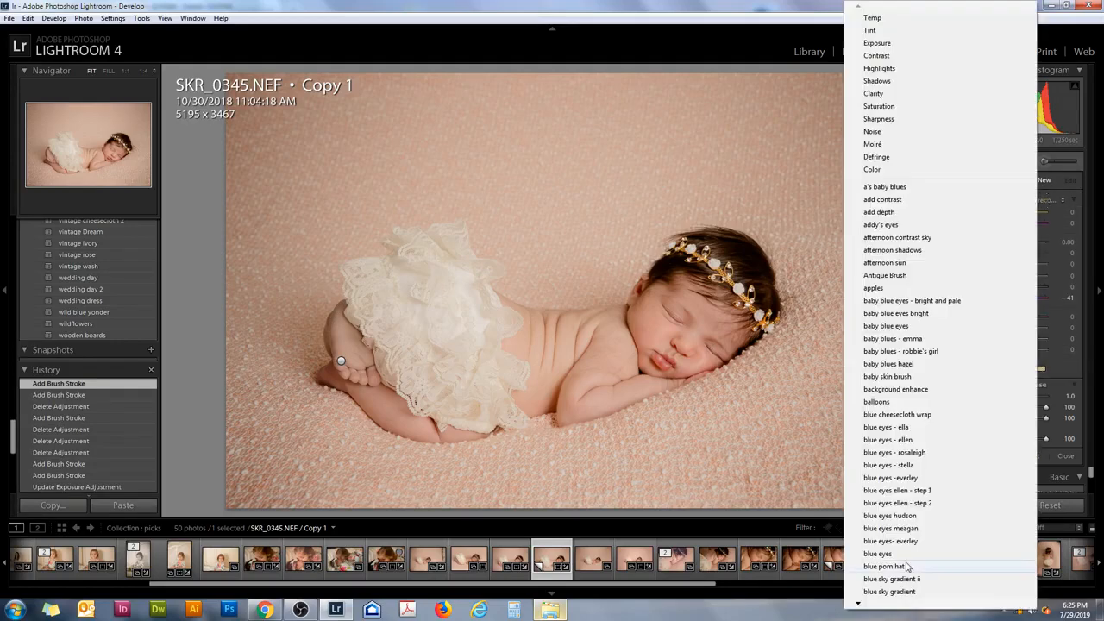
scroll(885, 596, "down", 3)
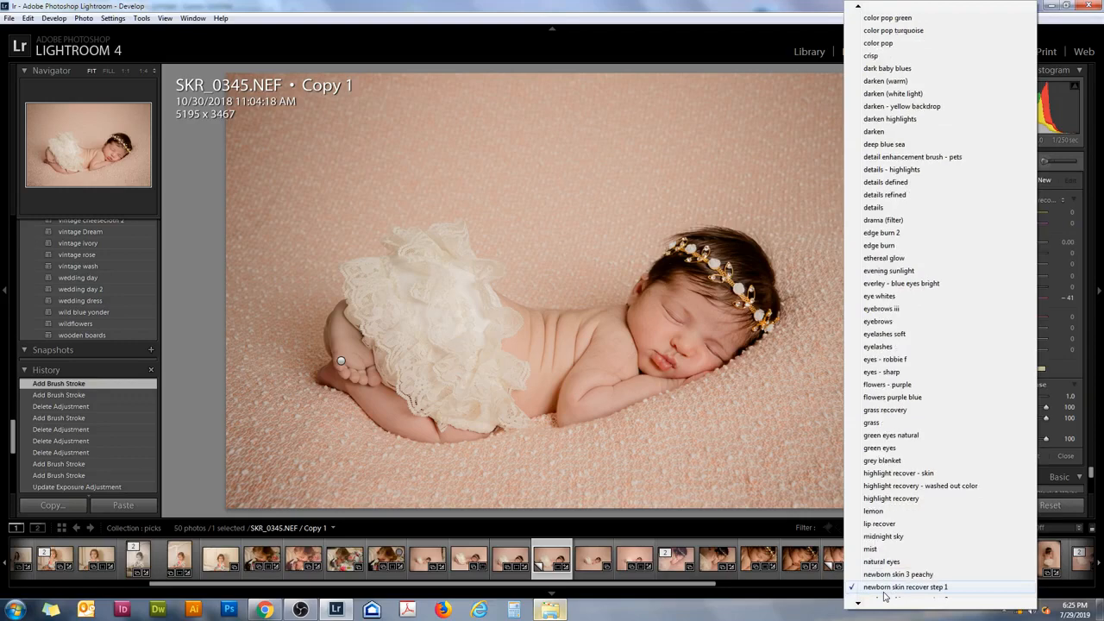
left_click(884, 590)
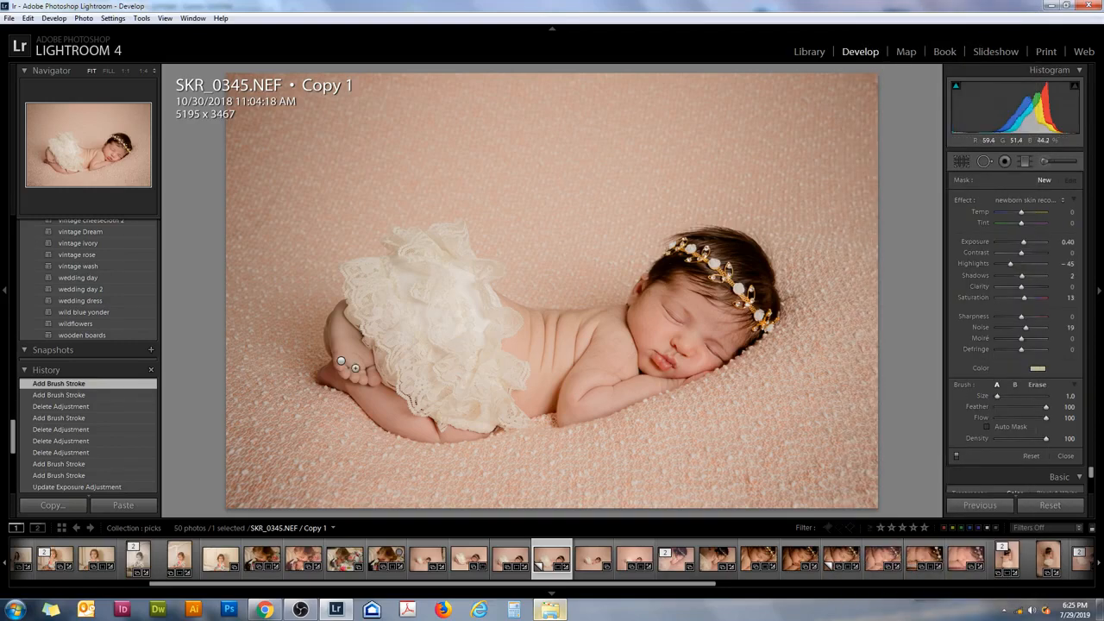
mouse_move(367, 374)
left_mouse_down()
mouse_move(338, 307)
mouse_move(340, 360)
mouse_move(367, 377)
mouse_move(334, 328)
mouse_move(363, 369)
left_mouse_up()
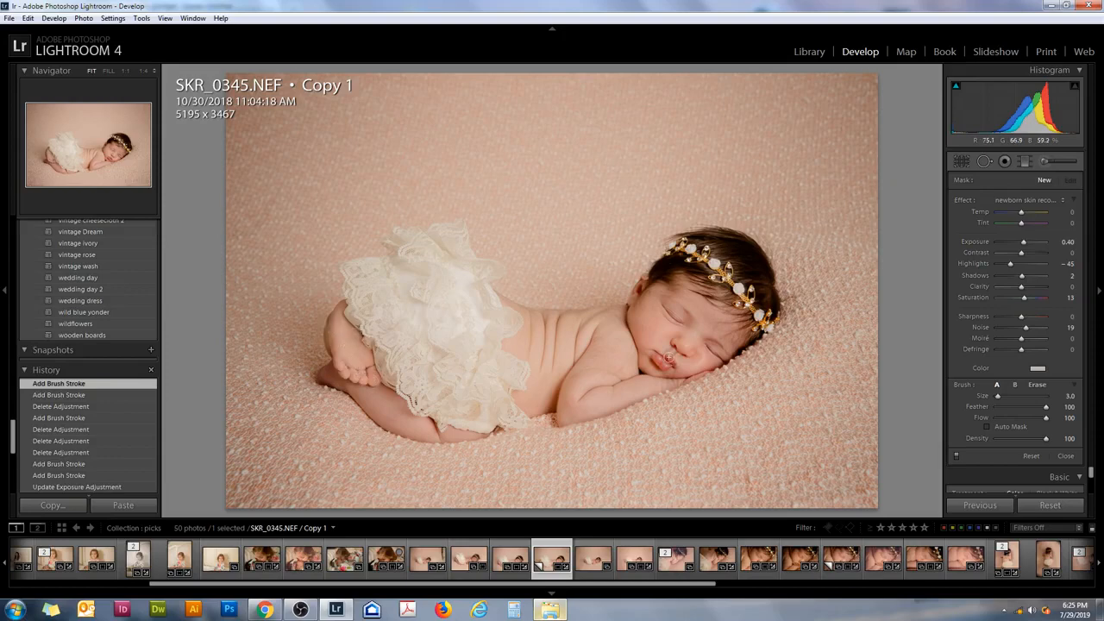
- Adjust the step 2 foot mask's color tint to a hue of about 20 and a saturation of about 12%
left_click(1038, 369)
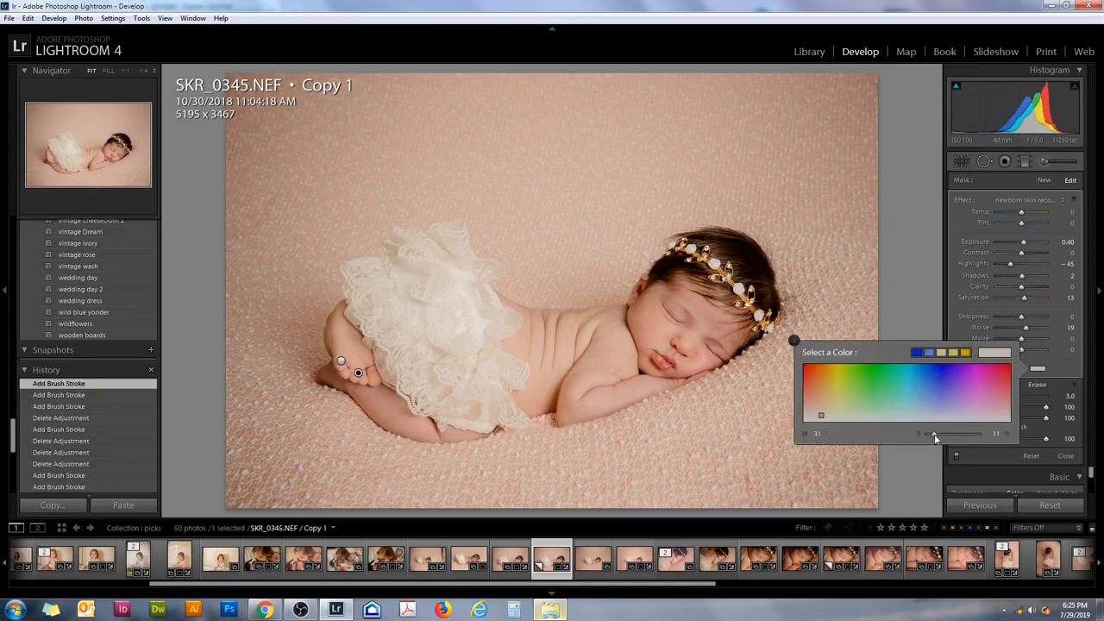
left_click_drag(935, 438, 932, 438)
left_click_drag(822, 414, 814, 413)
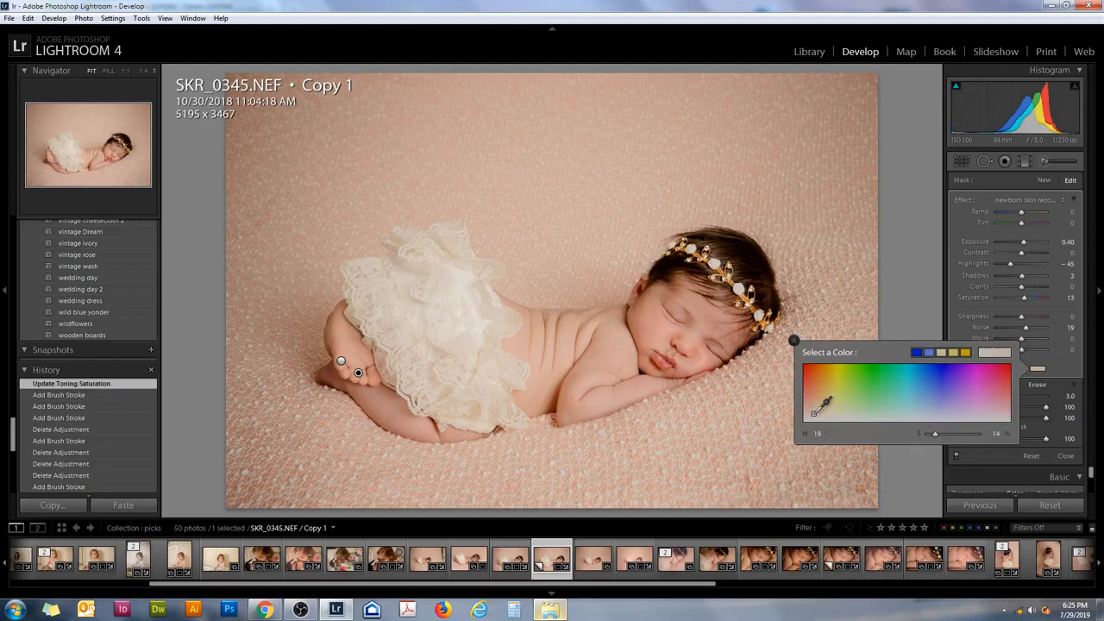
left_click(824, 404)
left_click(793, 340)
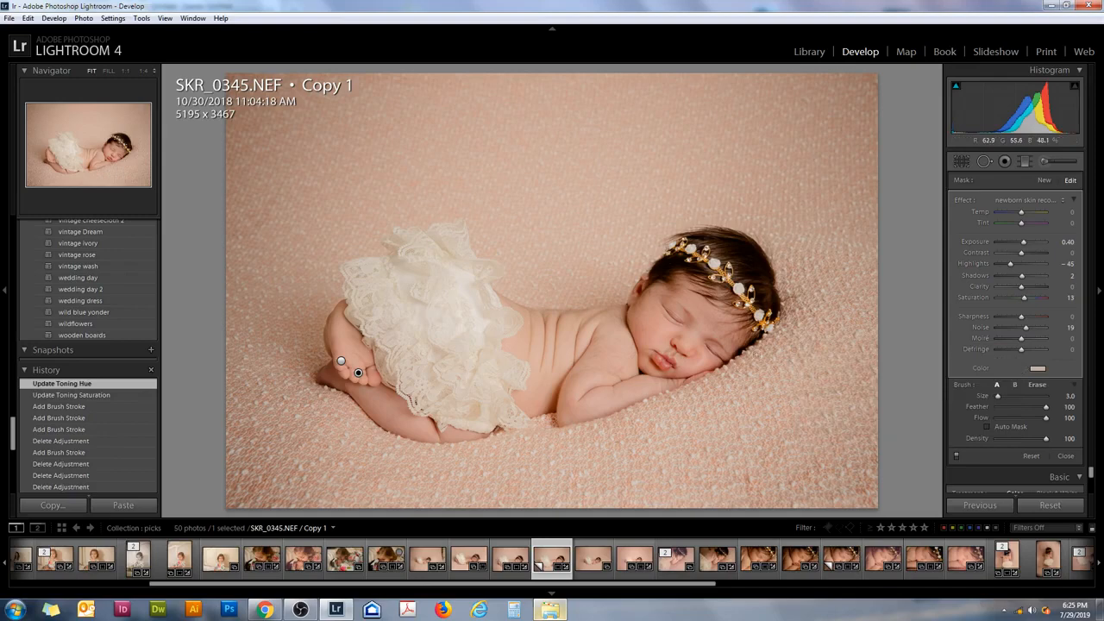
- Start a new brush mask with the skin smoothing preset and paint over the baby's face at brush size 10
left_click(1045, 180)
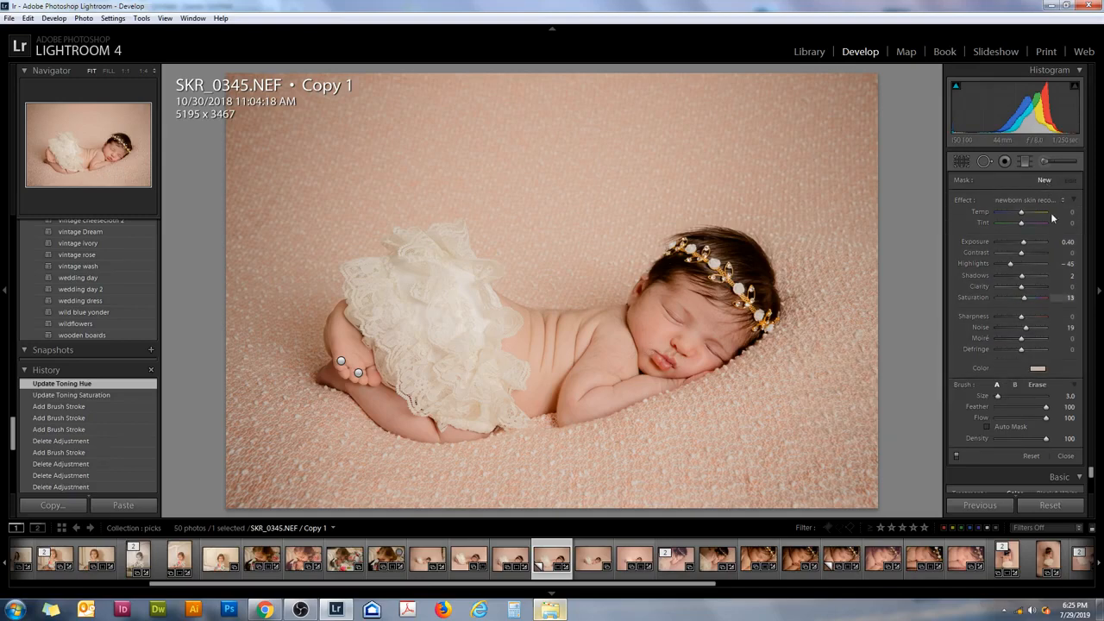
left_click(1044, 200)
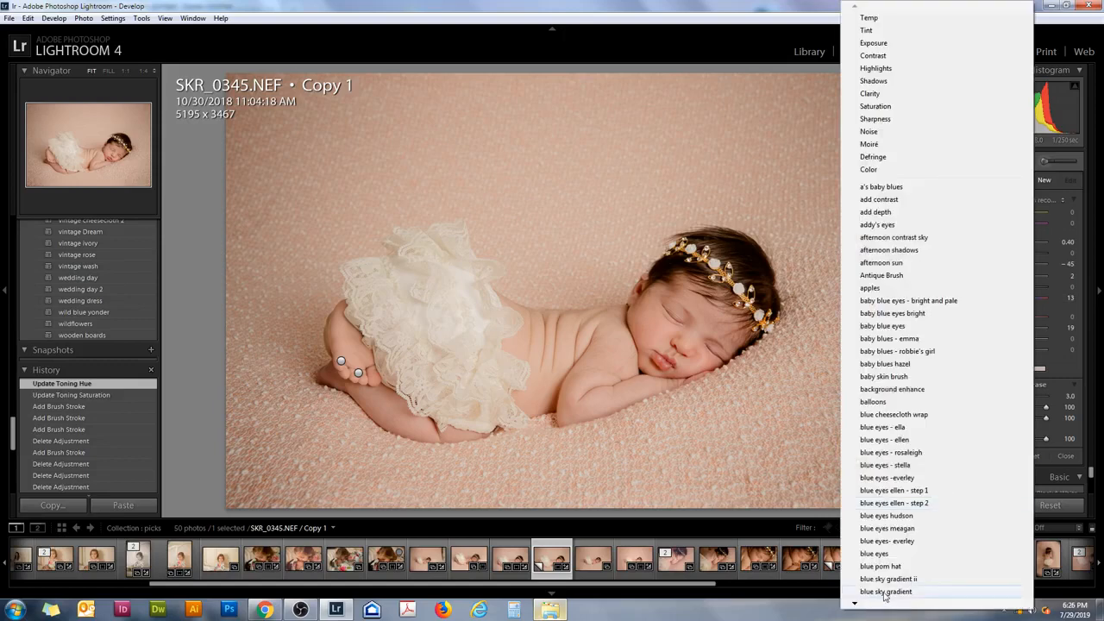
key("s")
key("s")
key("s")
key("s")
key("s")
key("s")
key("s")
key("s")
key("s")
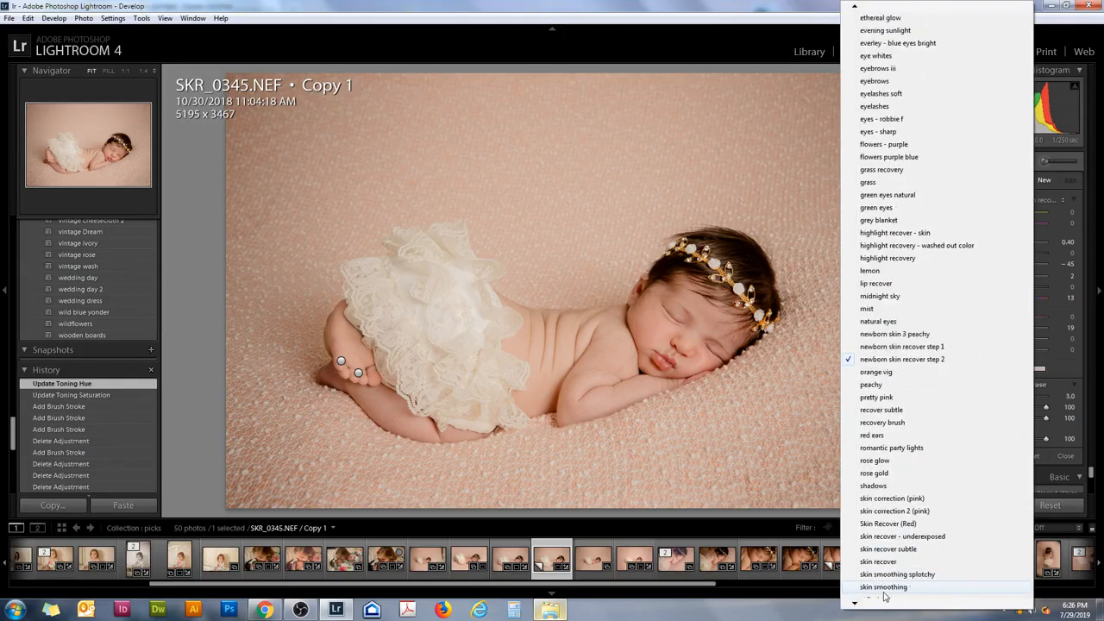
key("s")
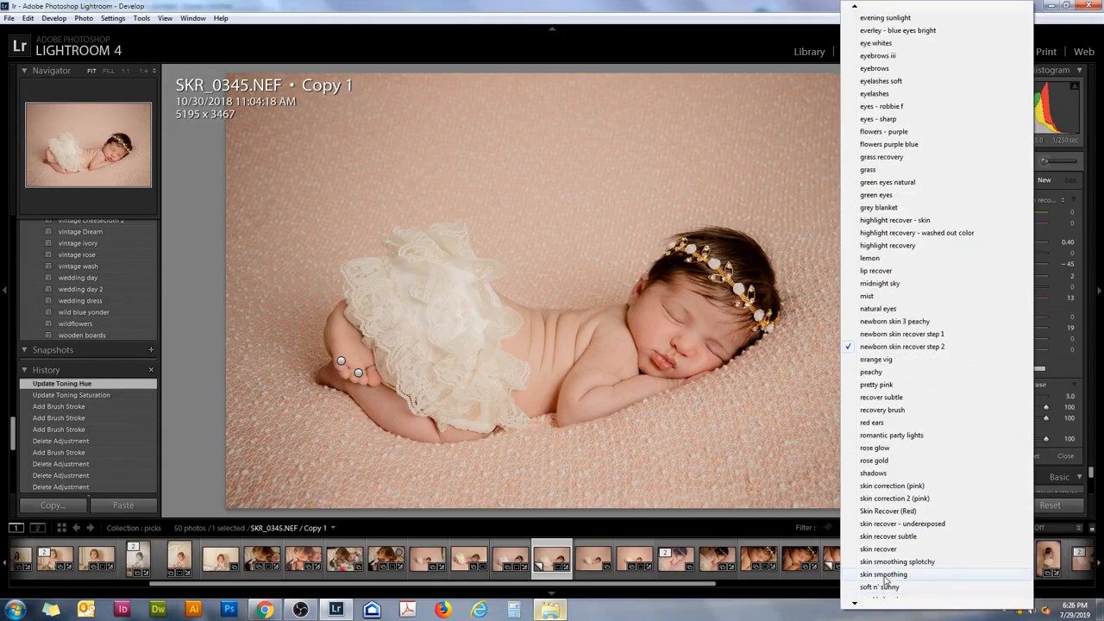
left_click(885, 574)
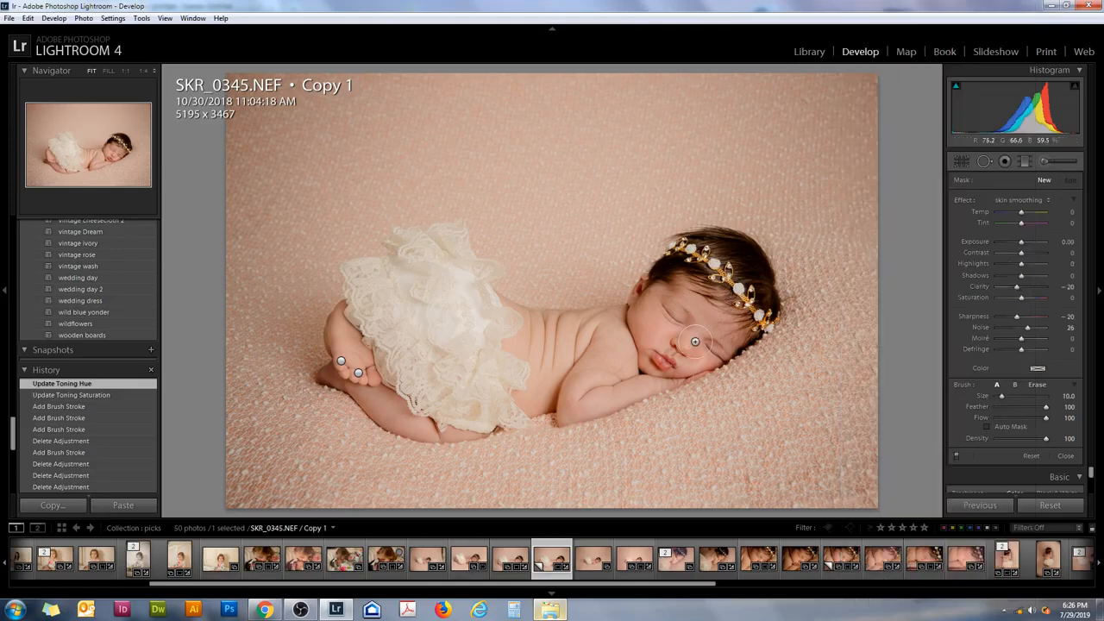
mouse_move(682, 342)
left_mouse_down()
mouse_move(647, 300)
mouse_move(655, 344)
mouse_move(672, 299)
mouse_move(699, 320)
mouse_move(617, 380)
left_mouse_up()
left_click_drag(658, 319, 715, 328)
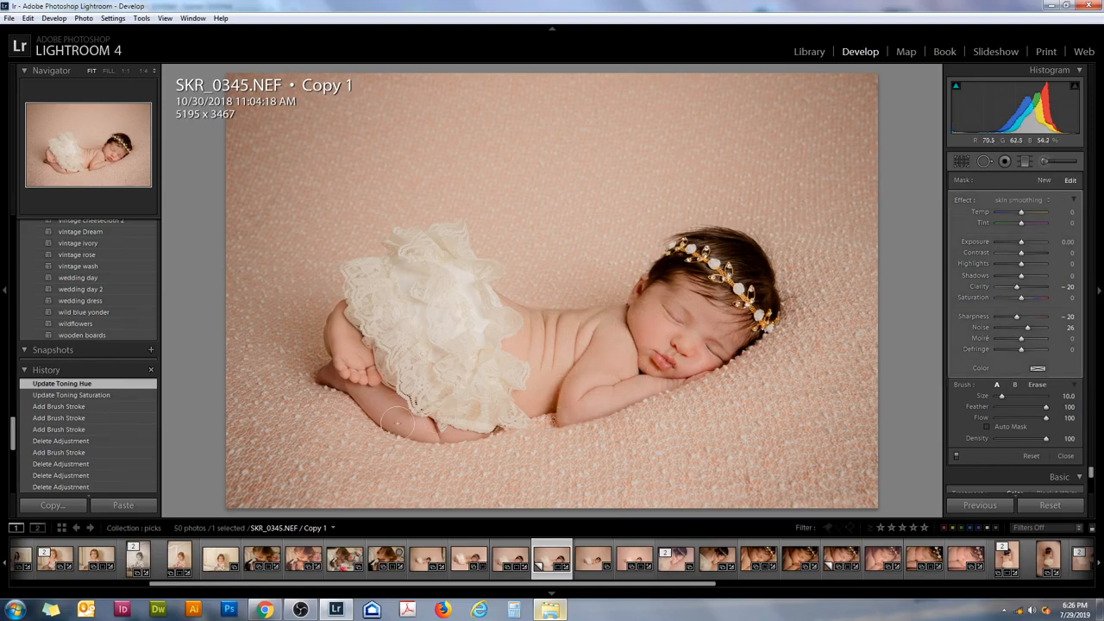
- Reduce the brush size to 7 and paint additional strokes on the skin smoothing mask over the baby's face
key("bracketleft")
key("bracketleft")
key("bracketleft")
left_click(358, 372)
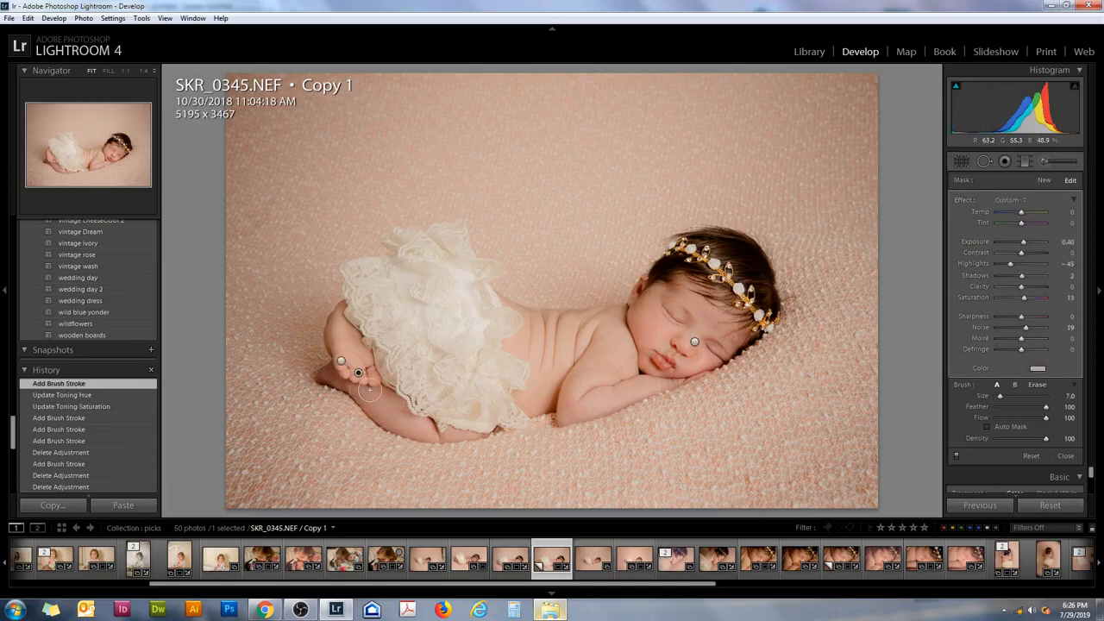
left_click(695, 347)
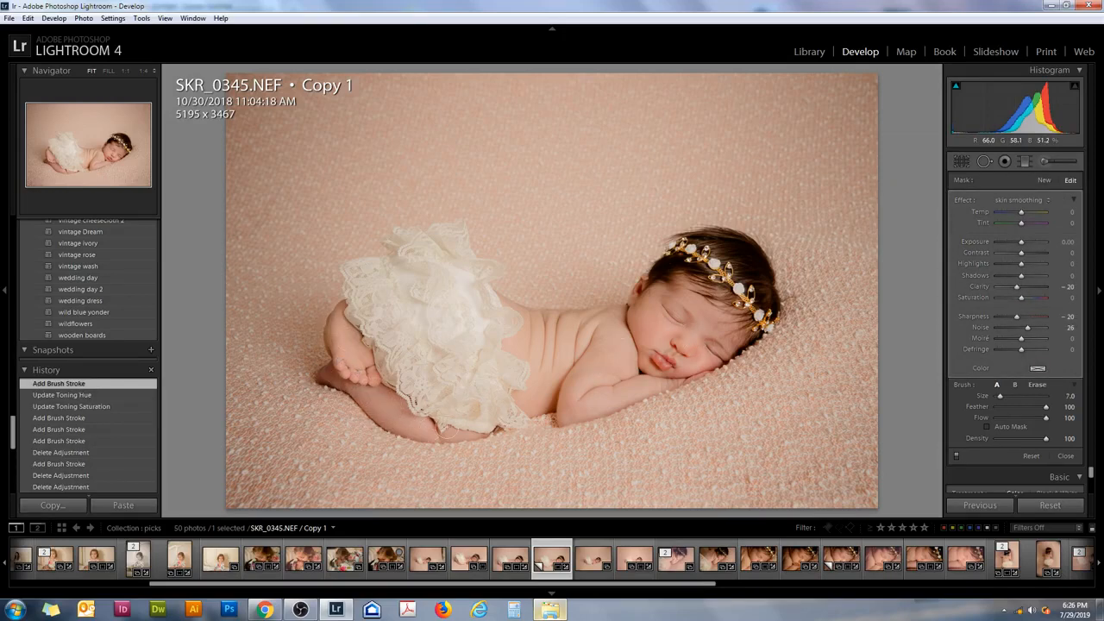
left_click_drag(685, 329, 664, 346)
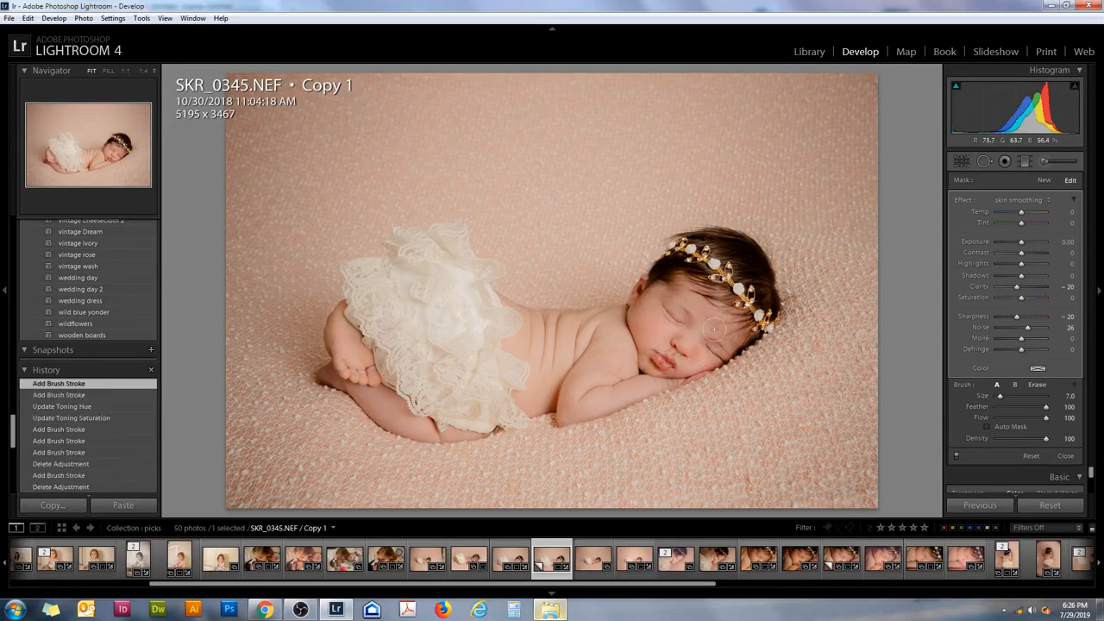
- Start a new brush mask with the skin smoothing splotchy preset and paint over the baby's face, arm, leg and foot
left_click(1039, 200)
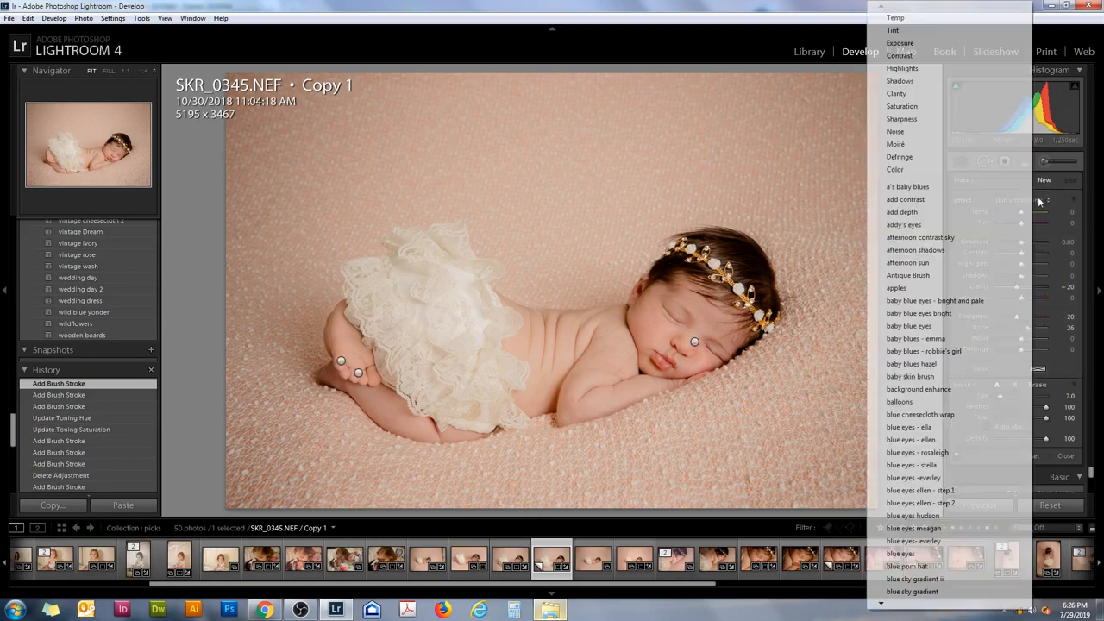
mouse_move(903, 602)
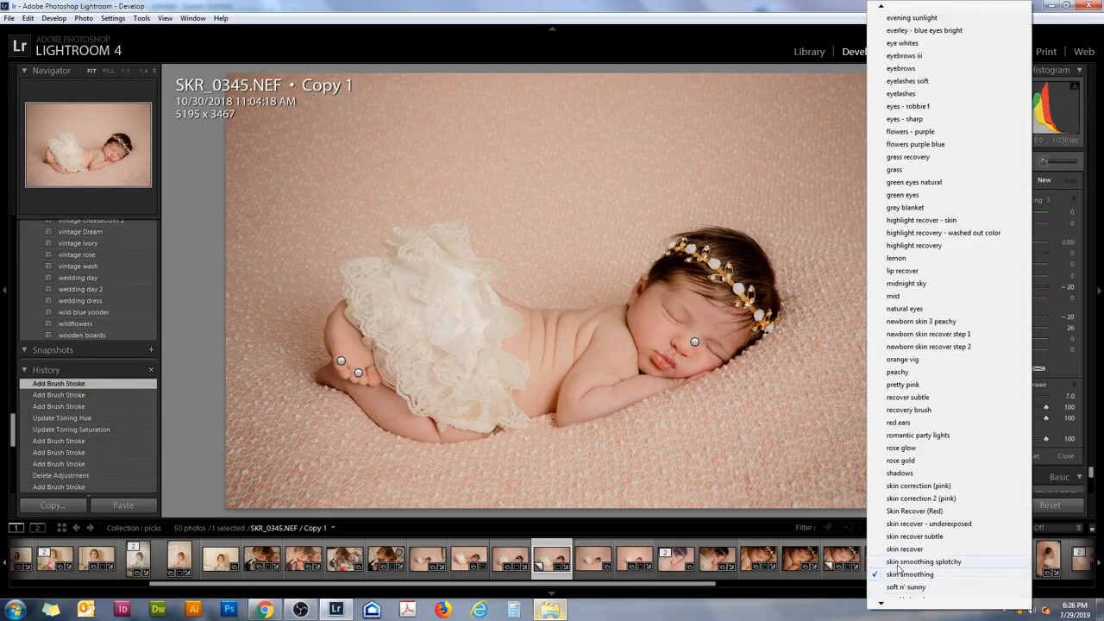
left_click(903, 566)
mouse_move(707, 355)
left_mouse_down()
mouse_move(659, 332)
mouse_move(647, 314)
mouse_move(635, 336)
mouse_move(651, 302)
mouse_move(725, 329)
left_mouse_up()
scroll(620, 374, "up", 3)
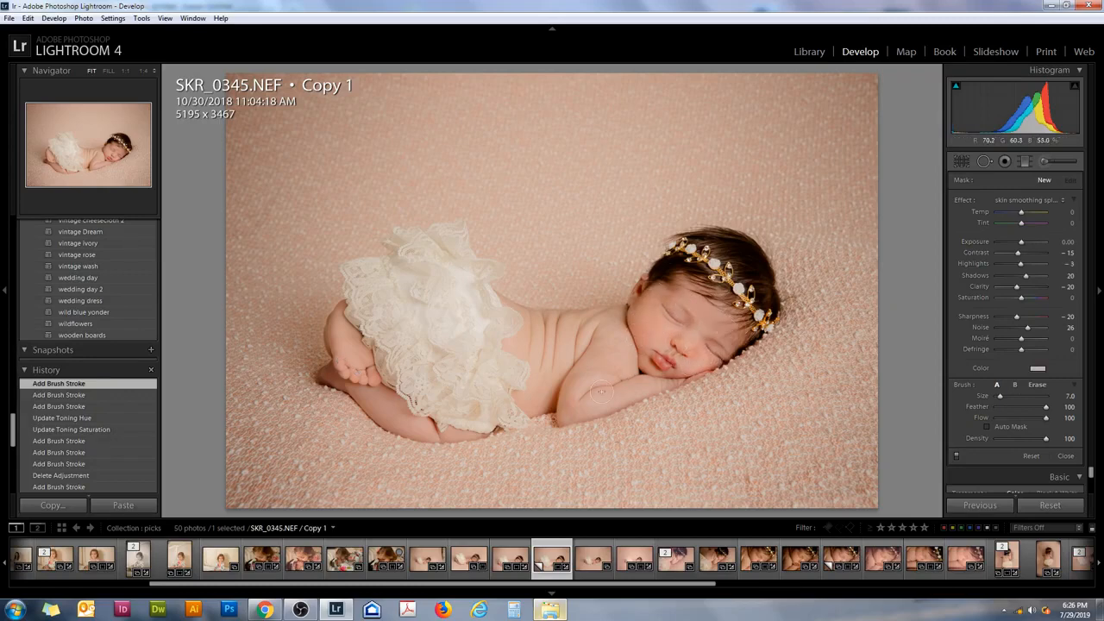
mouse_move(594, 390)
left_mouse_down()
mouse_move(584, 406)
mouse_move(589, 388)
left_mouse_up()
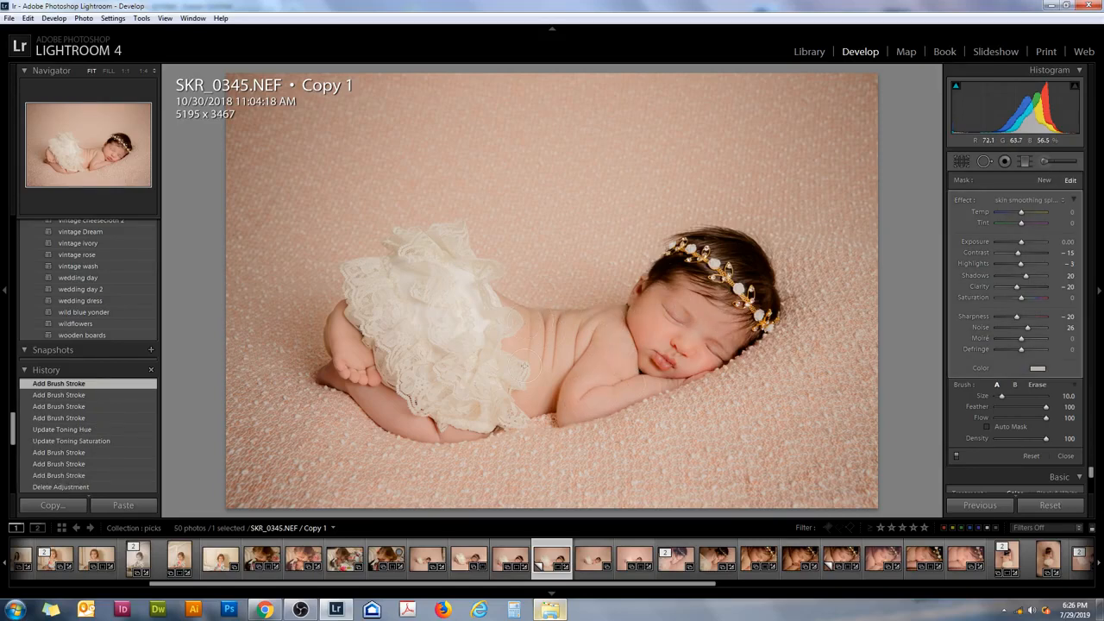
left_click_drag(364, 401, 396, 419)
left_click_drag(362, 351, 340, 336)
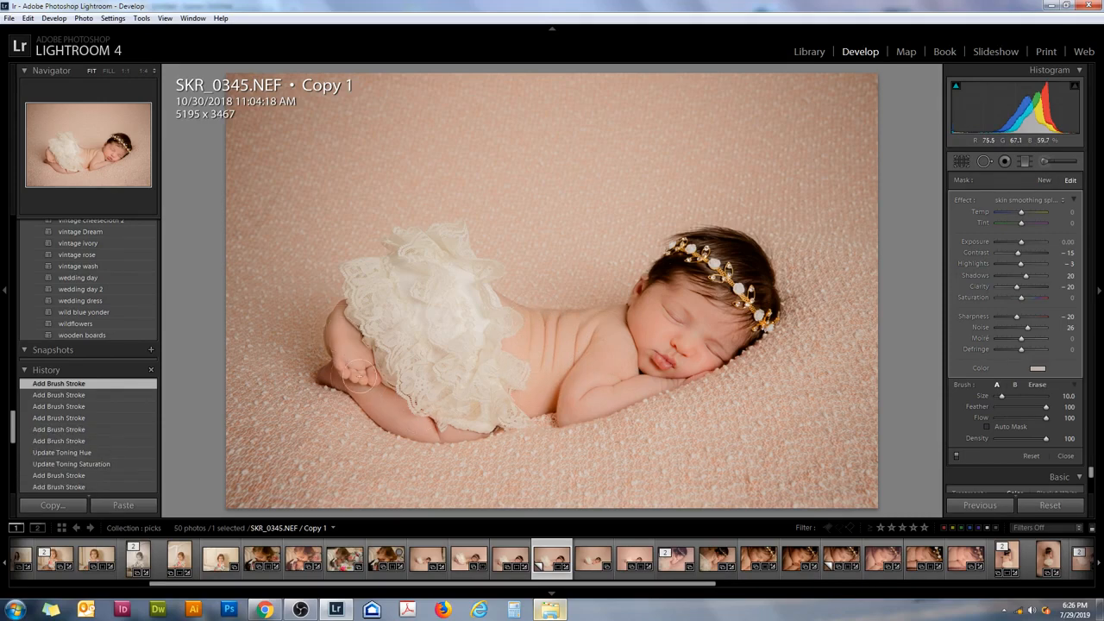
mouse_move(719, 327)
left_mouse_down()
mouse_move(756, 333)
mouse_move(714, 351)
left_mouse_up()
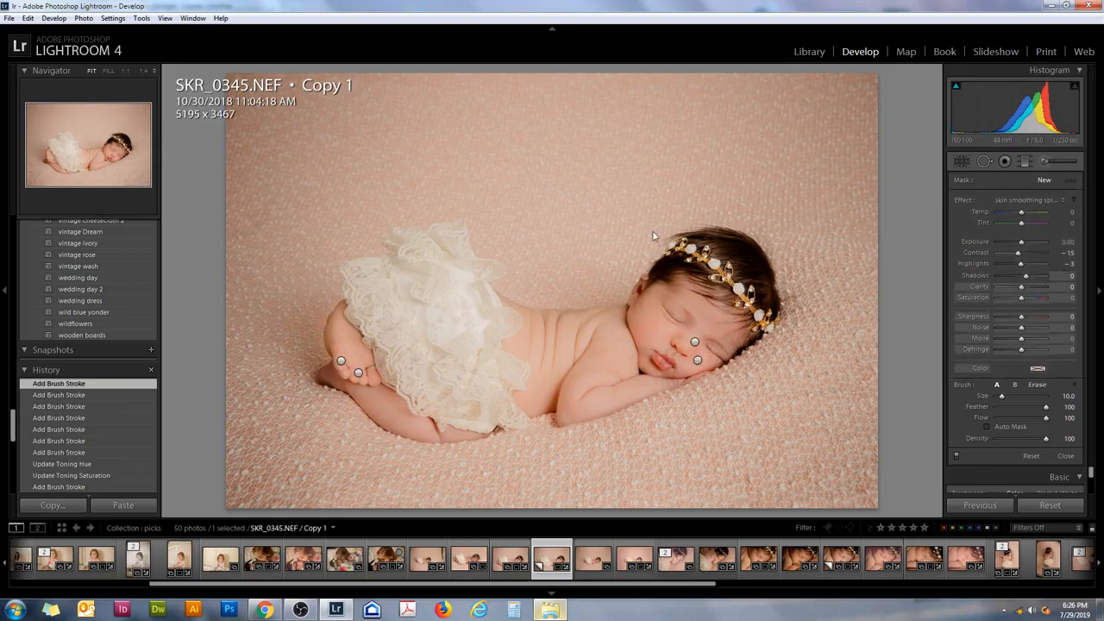
- Reset the exposure of the toe mask to 0.00 and set its color tint saturation to 10%
left_click(358, 373)
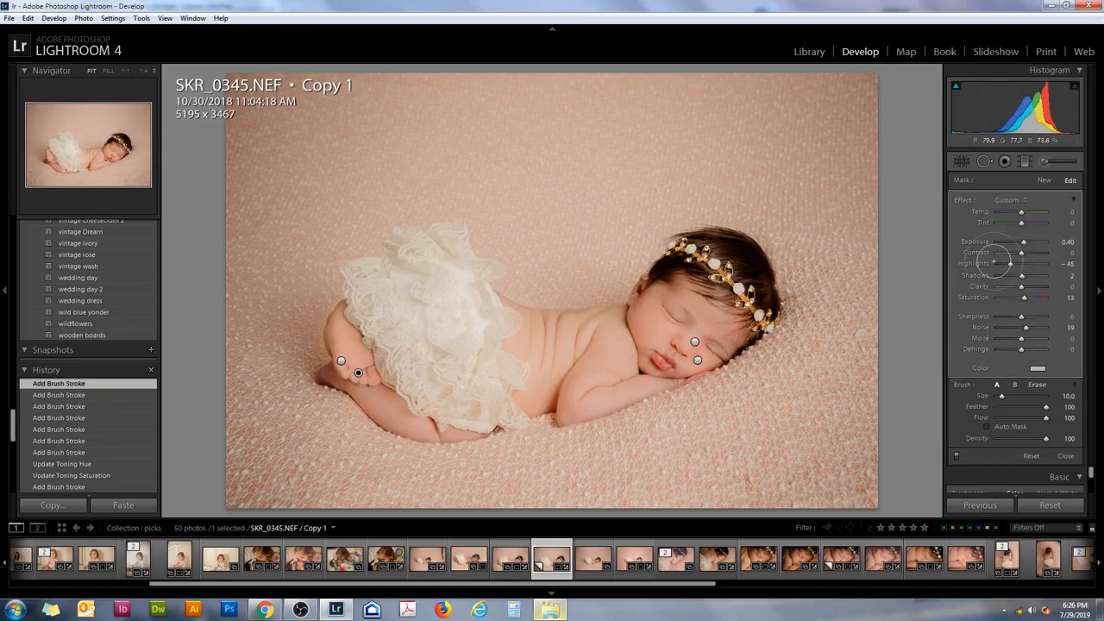
double_click(1025, 248)
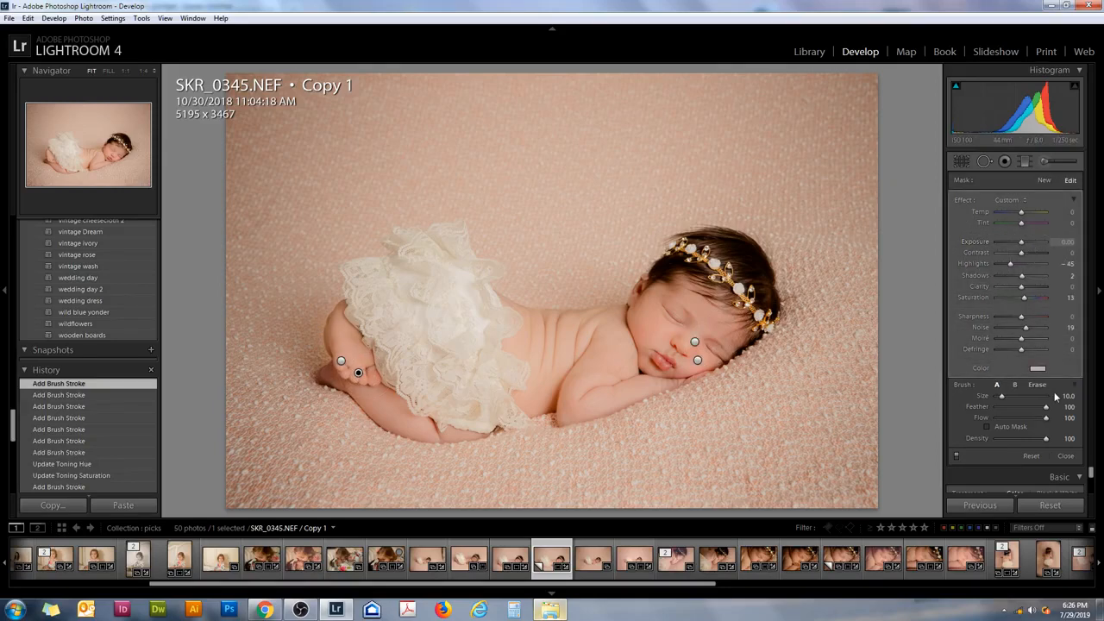
left_click(1038, 368)
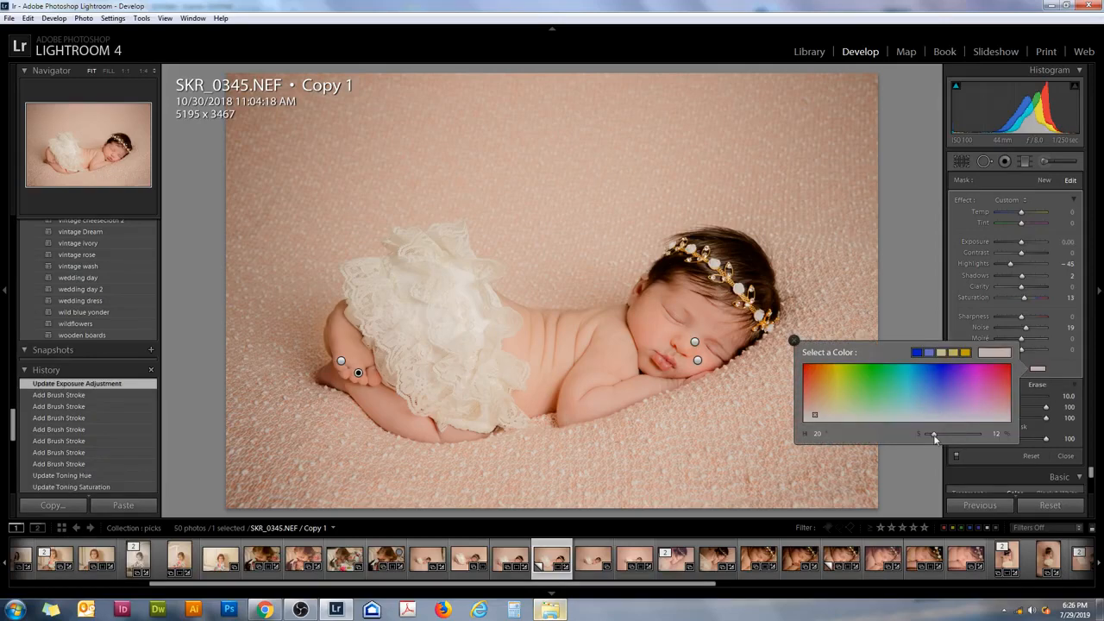
left_click_drag(931, 435, 934, 435)
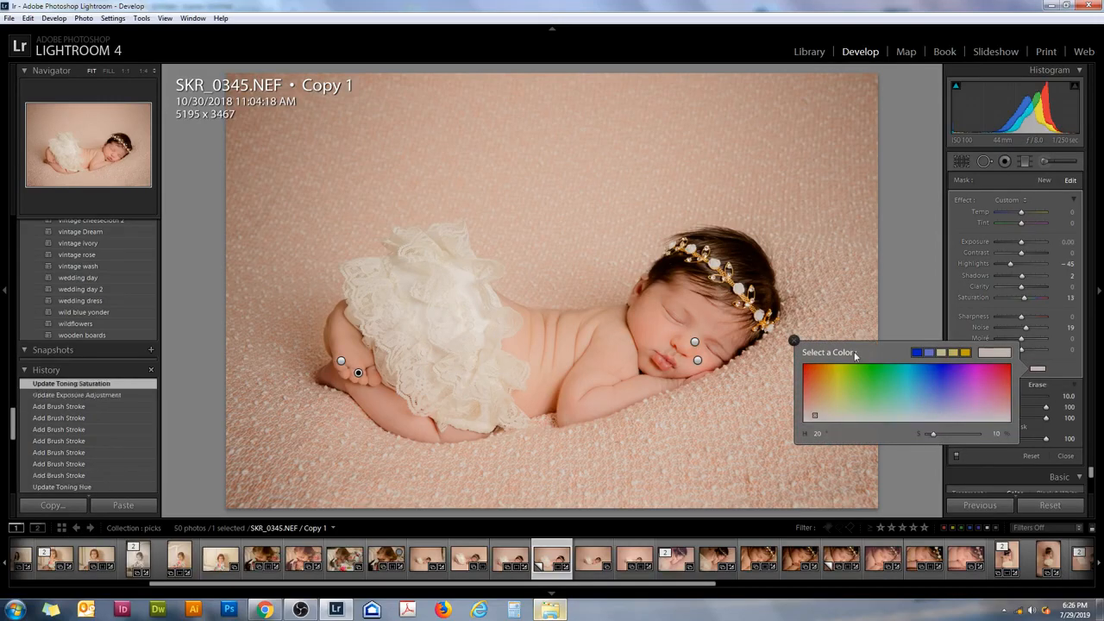
left_click(358, 373)
- Lower the color tint saturation of the newborn skin recover step 1 mask on the foot
left_click(341, 360)
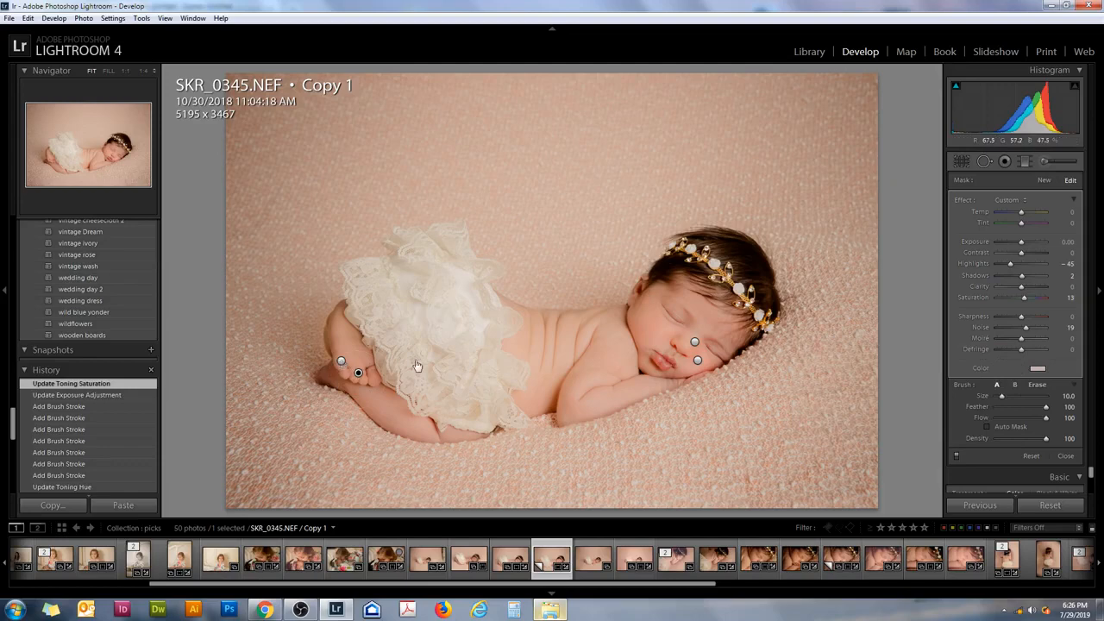
left_click(1038, 369)
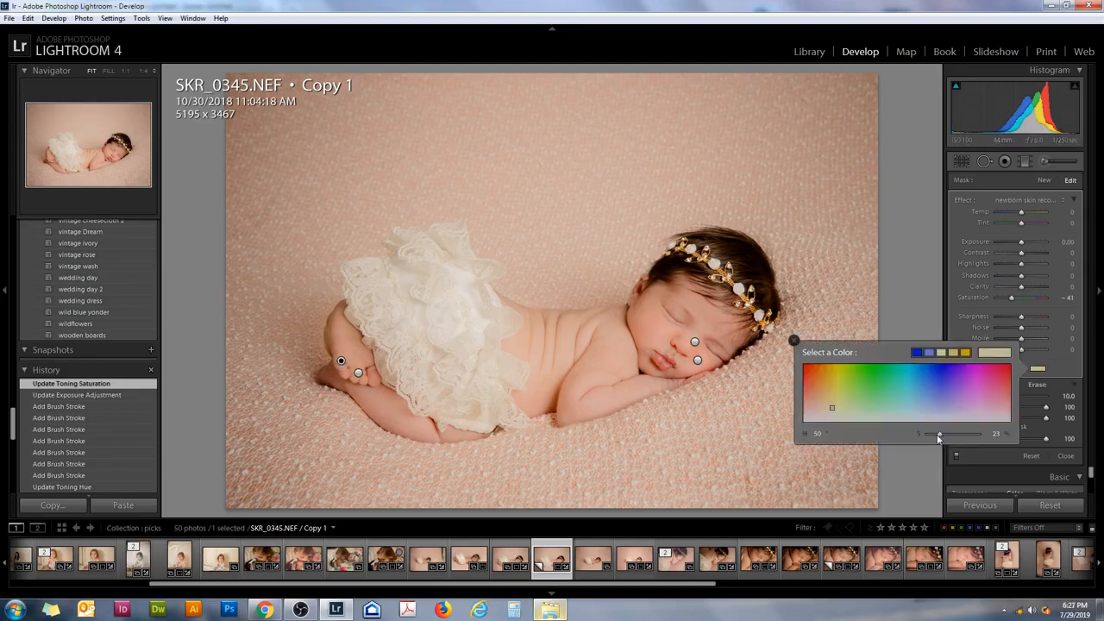
left_click_drag(939, 438, 933, 438)
left_click(793, 340)
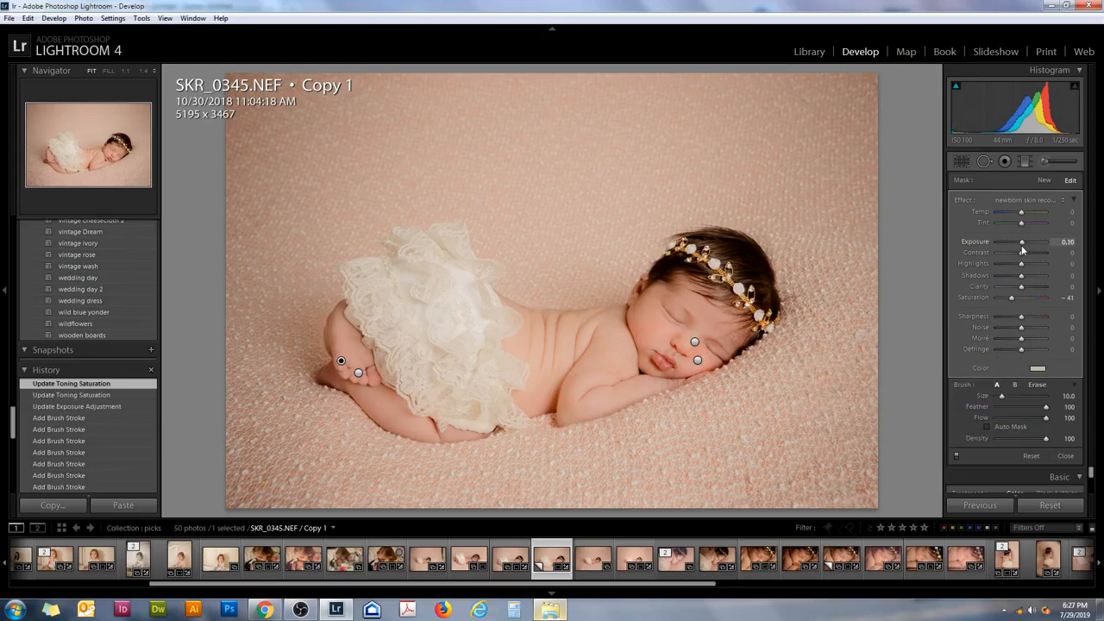
- Start a new brush mask with the clarify & sharpen preset and paint small strokes over the baby's facial features, reducing the brush size to 5
left_click(1045, 179)
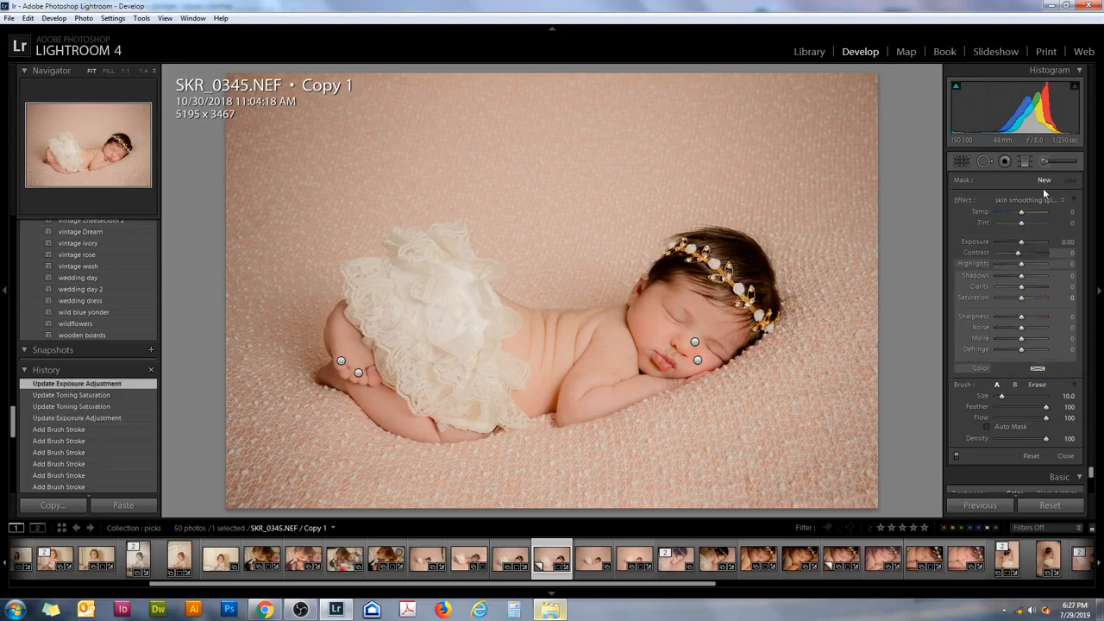
left_click(1027, 199)
scroll(906, 583, "down", 6)
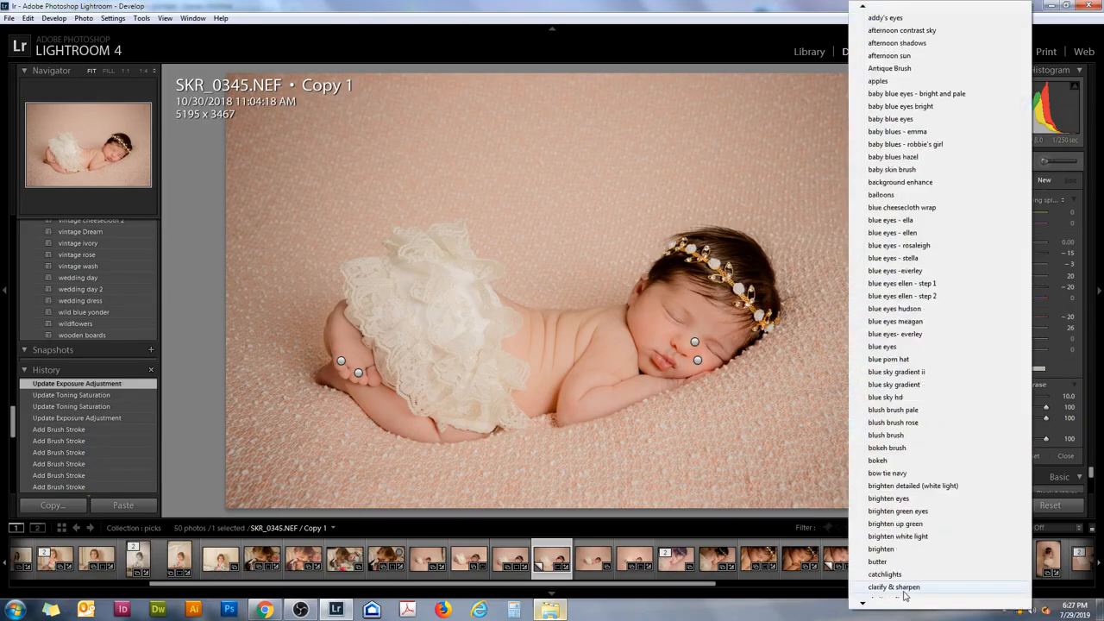
left_click(899, 580)
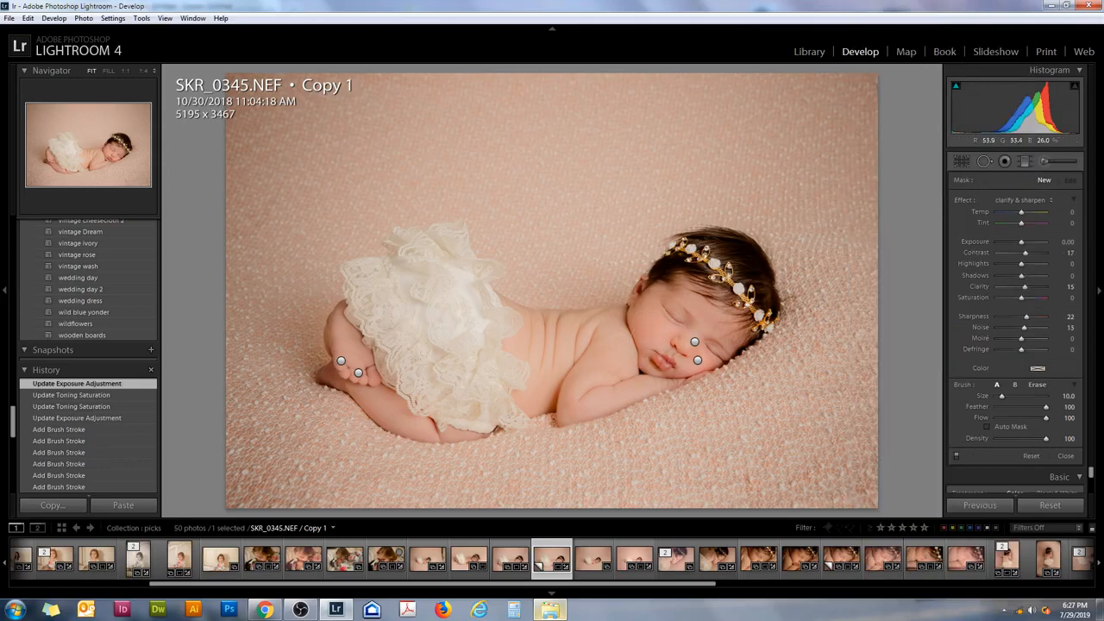
left_click_drag(675, 321, 709, 353)
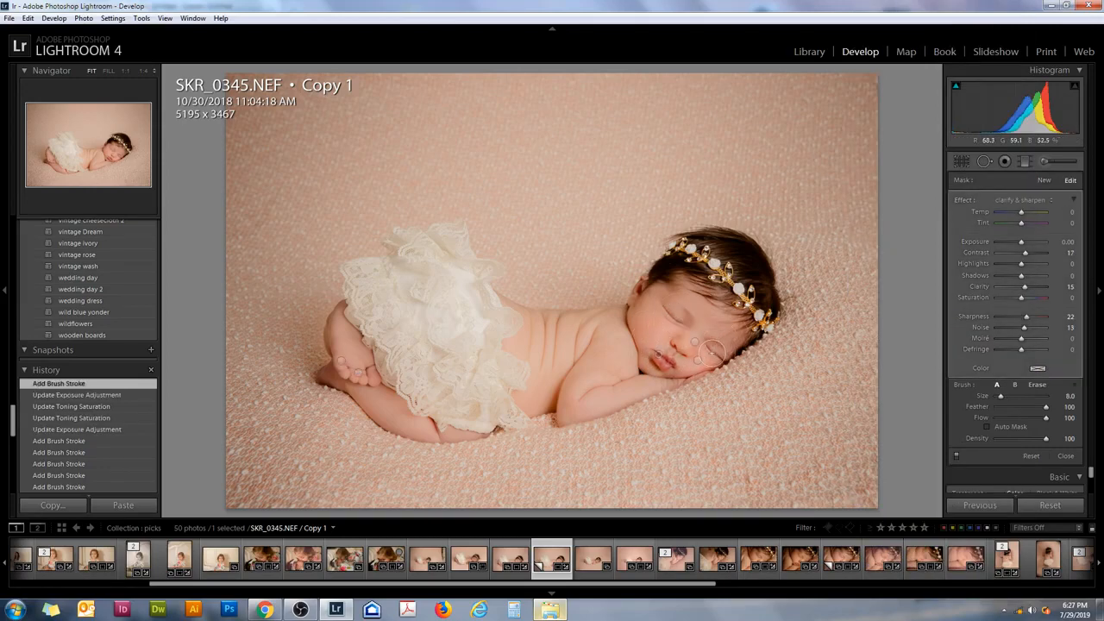
key("[")
left_click(686, 356)
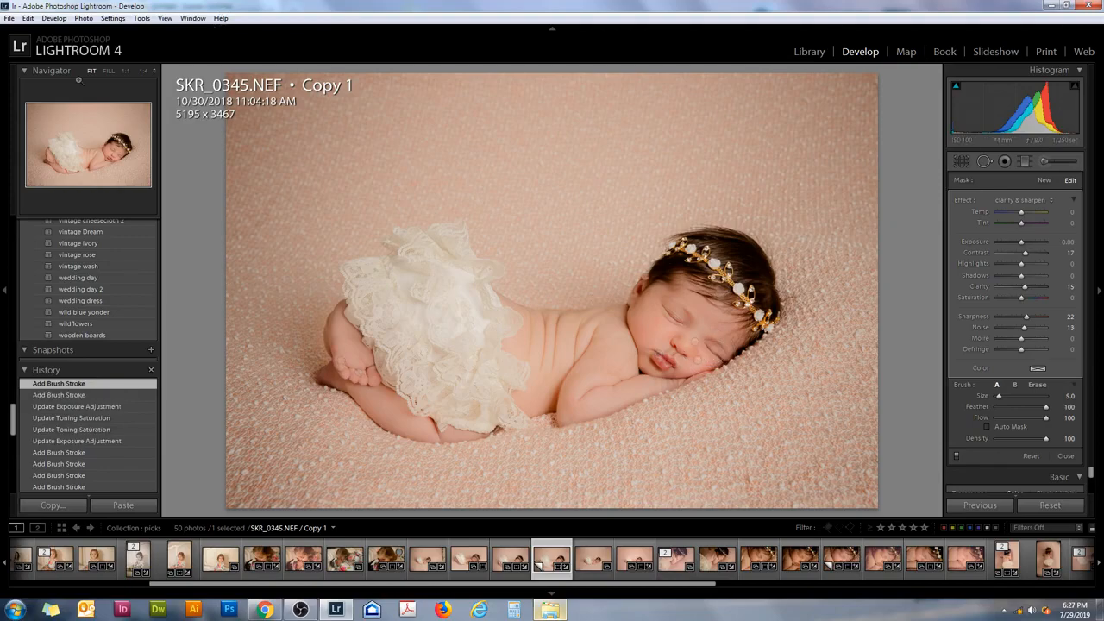
- Paint more clarify & sharpen strokes over the baby's lips, closed eyes and jeweled headband, enlarging the brush up to size 21
left_click(125, 70)
left_click(99, 158)
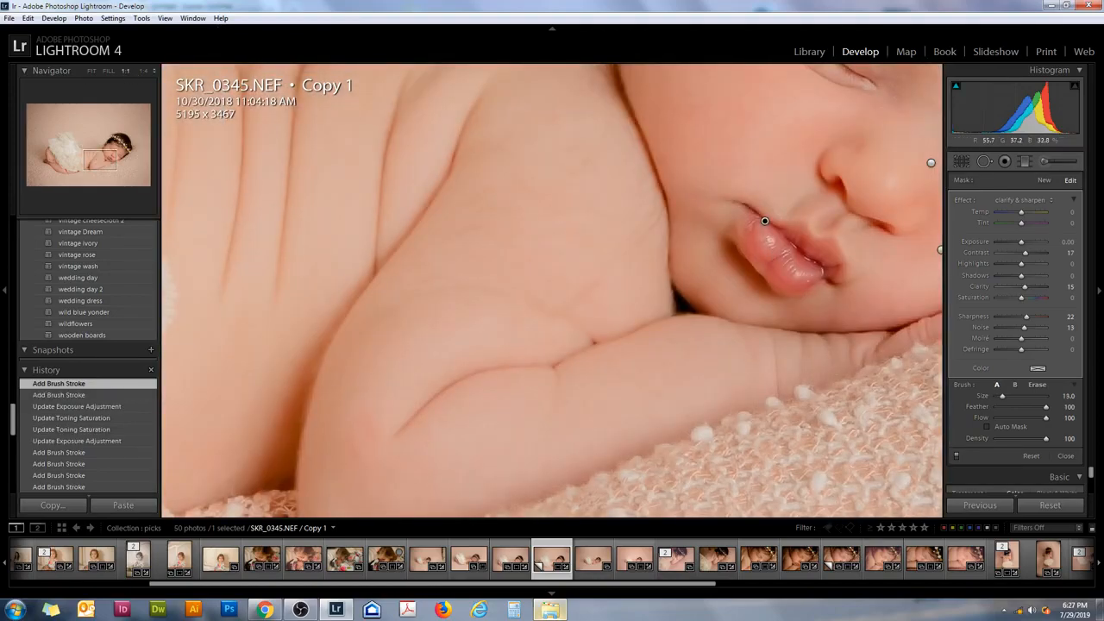
scroll(813, 267, "up", 3)
mouse_move(813, 266)
left_mouse_down()
mouse_move(775, 221)
mouse_move(829, 167)
mouse_move(881, 257)
mouse_move(876, 317)
mouse_move(772, 353)
mouse_move(871, 328)
left_mouse_up()
left_click(114, 151)
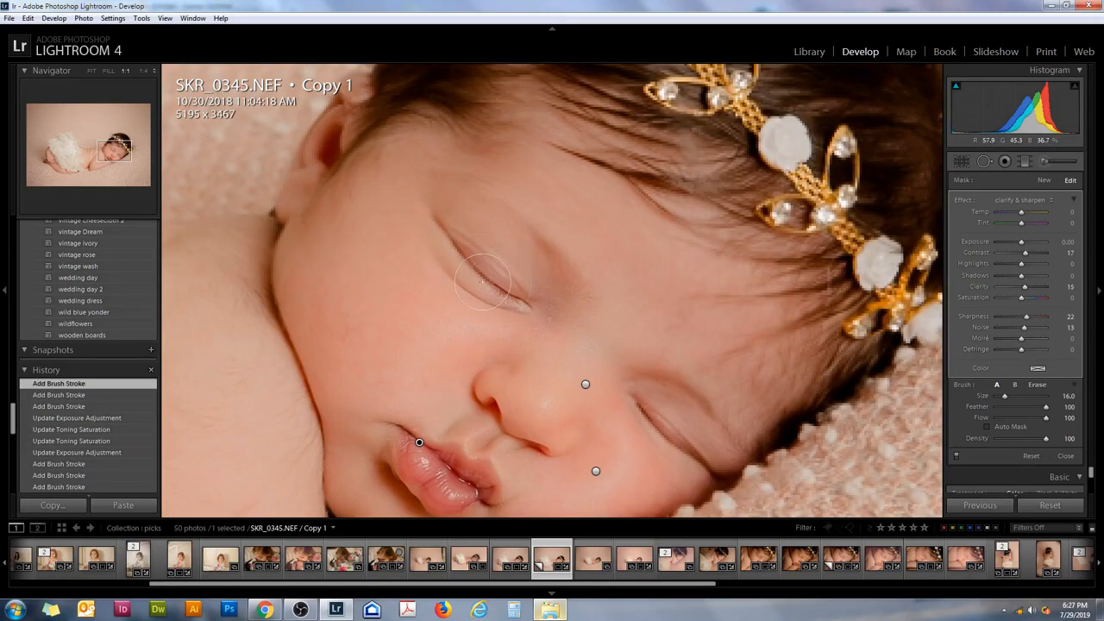
left_click_drag(799, 281, 795, 251)
scroll(796, 254, "up", 5)
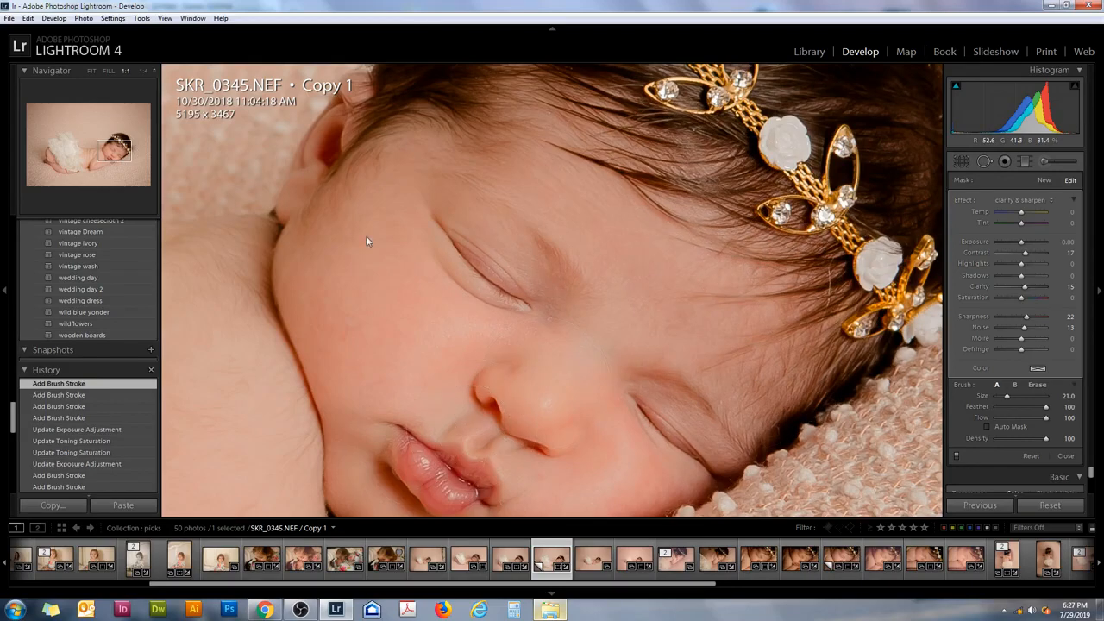
- Extend the clarify & sharpen mask over the toes at brush size 21 and over the lace skirt at size 22
left_click_drag(101, 145, 54, 155)
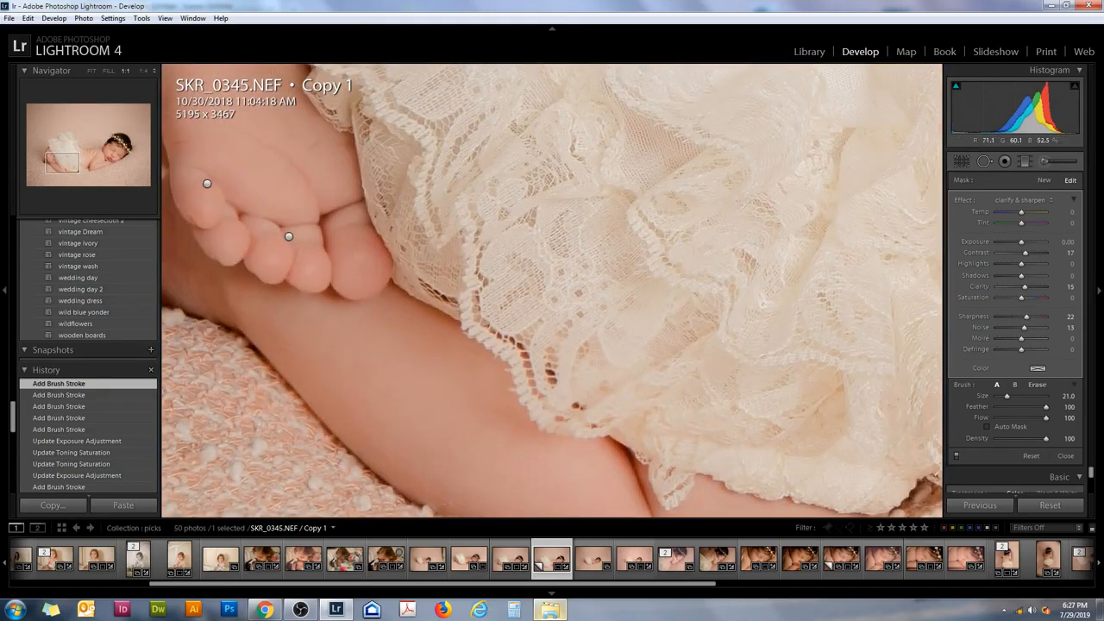
mouse_move(186, 203)
left_mouse_down()
mouse_move(242, 224)
mouse_move(309, 245)
mouse_move(273, 123)
mouse_move(327, 241)
mouse_move(358, 249)
mouse_move(258, 210)
mouse_move(222, 212)
mouse_move(212, 226)
mouse_move(283, 260)
left_mouse_up()
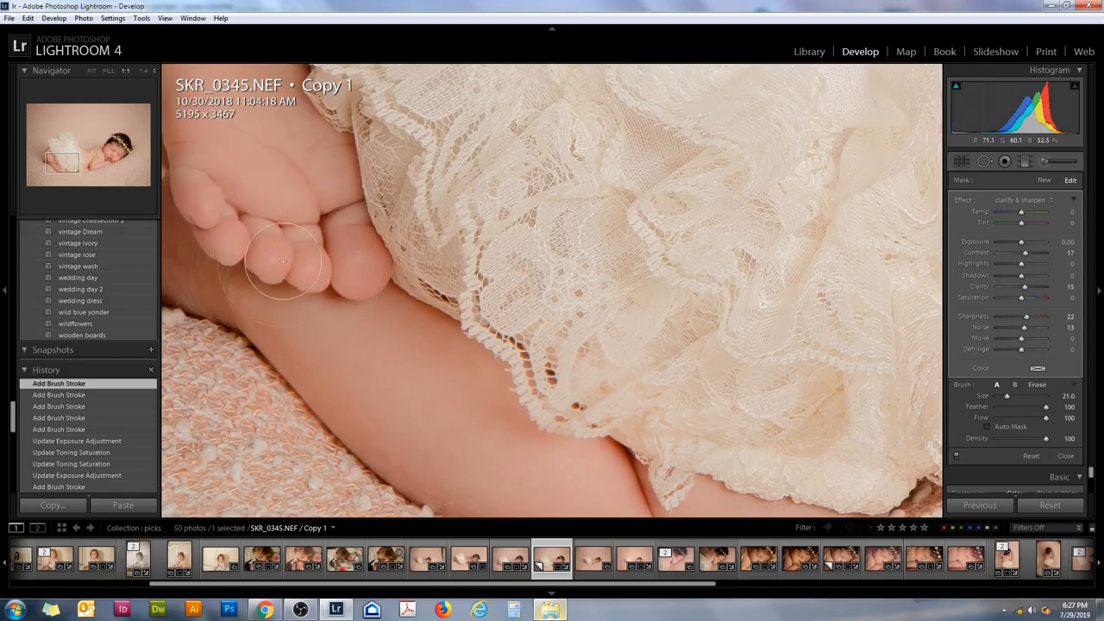
left_click(93, 71)
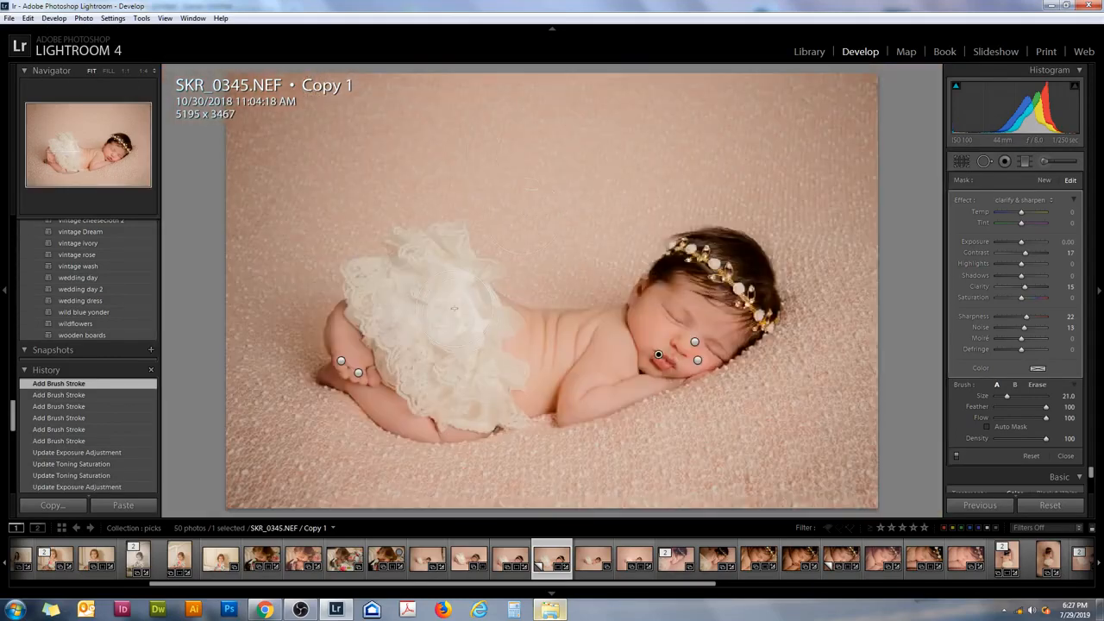
key("]")
left_click_drag(446, 293, 422, 312)
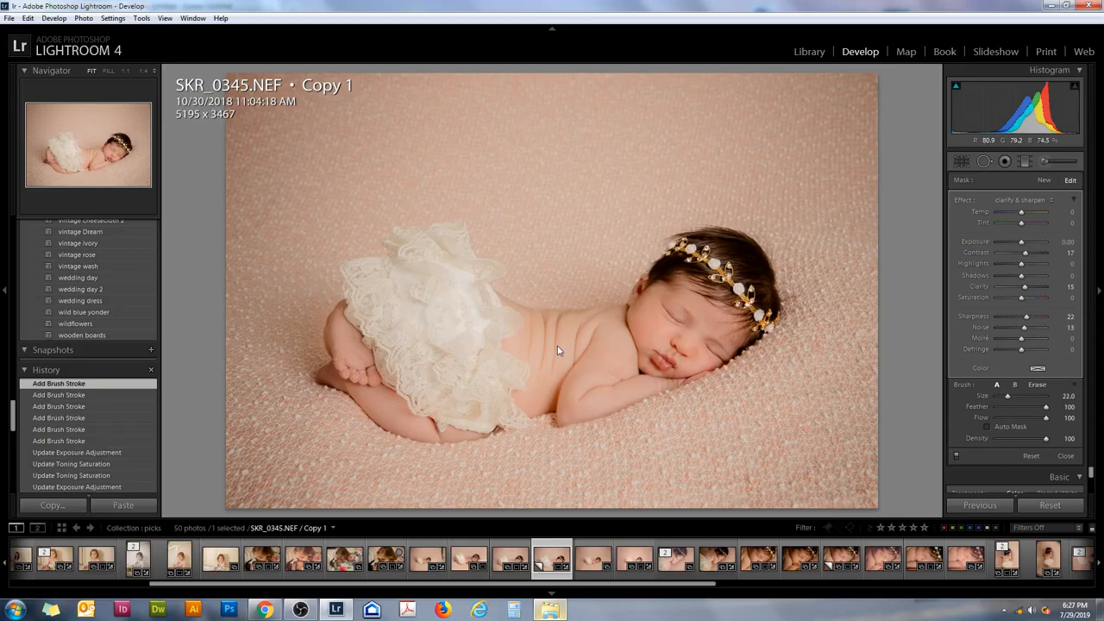
- Reduce the brush size to 14, paint clarify & sharpen over the creases on the baby's back, and close the adjustment brush
key("[")
key("[")
key("h")
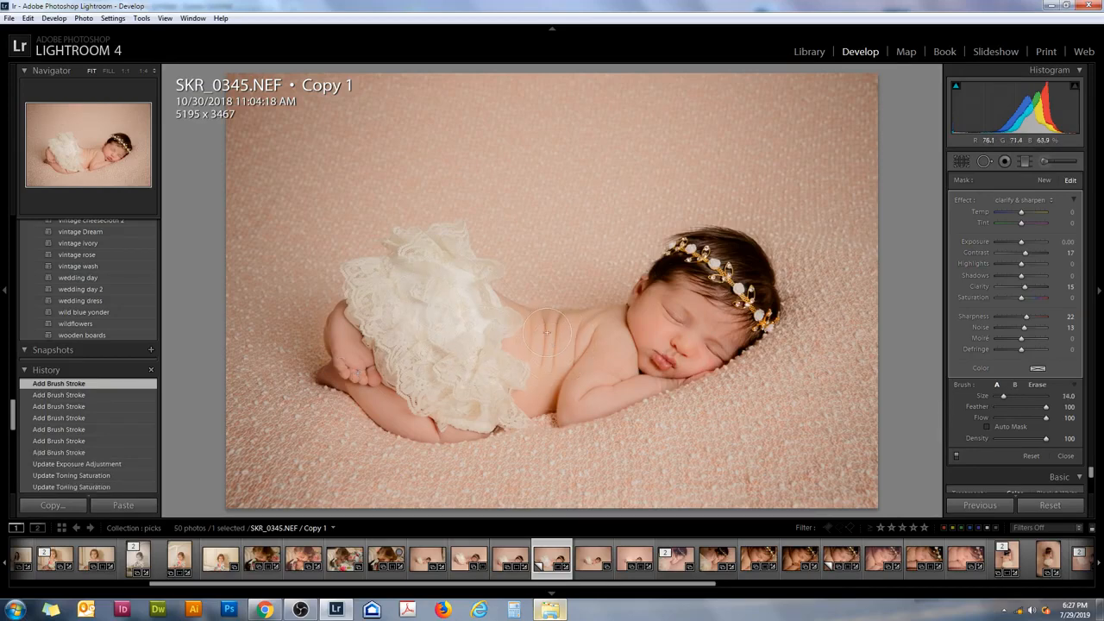
left_click_drag(555, 339, 566, 339)
left_click(1044, 179)
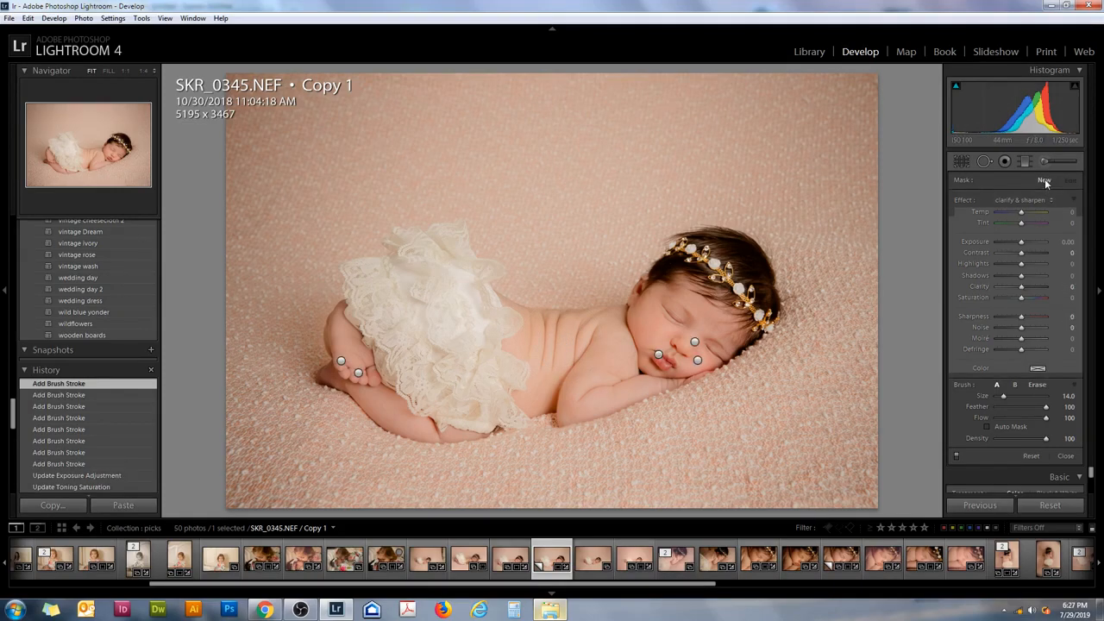
left_click(1055, 162)
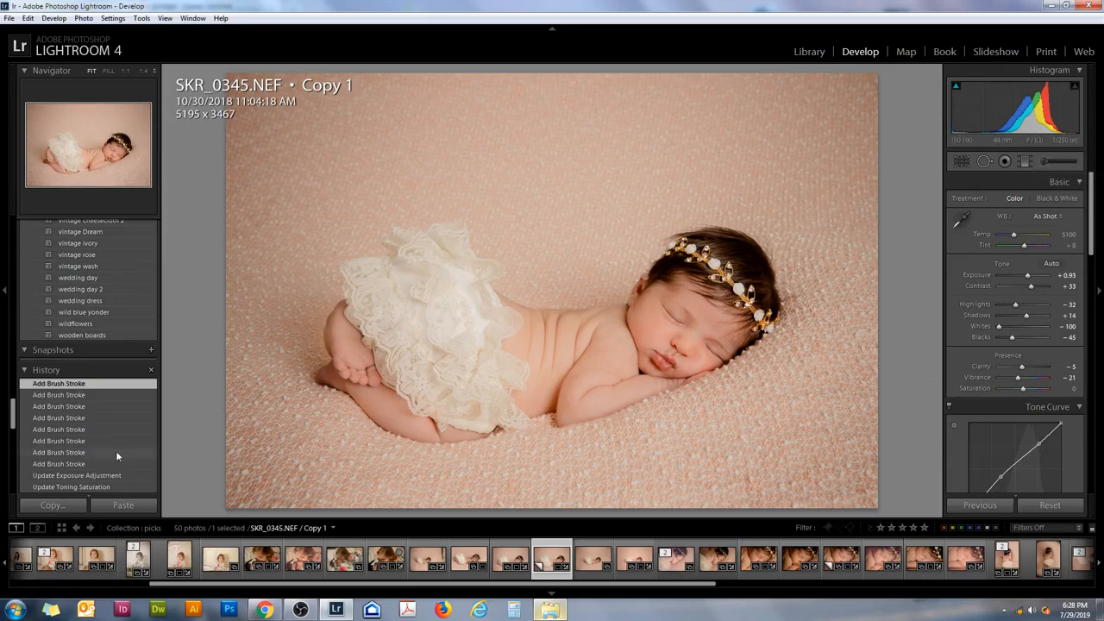
- Compare the photo before and after the brush work by restoring an earlier Delete Adjustment history state and returning to the latest brush stroke
scroll(115, 450, "down", 5)
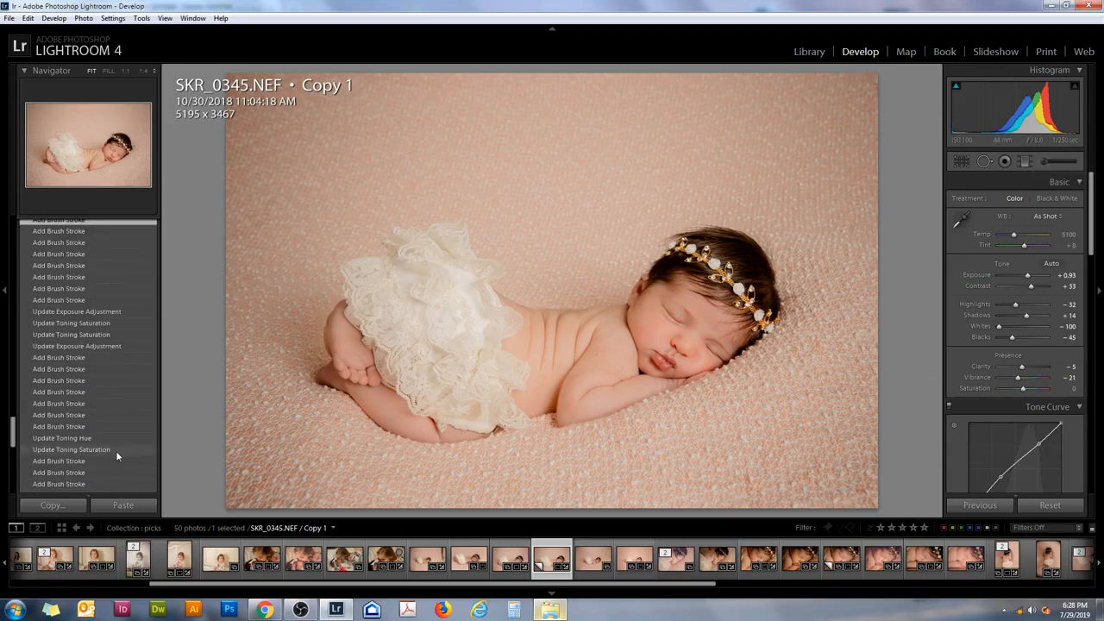
scroll(116, 451, "down", 5)
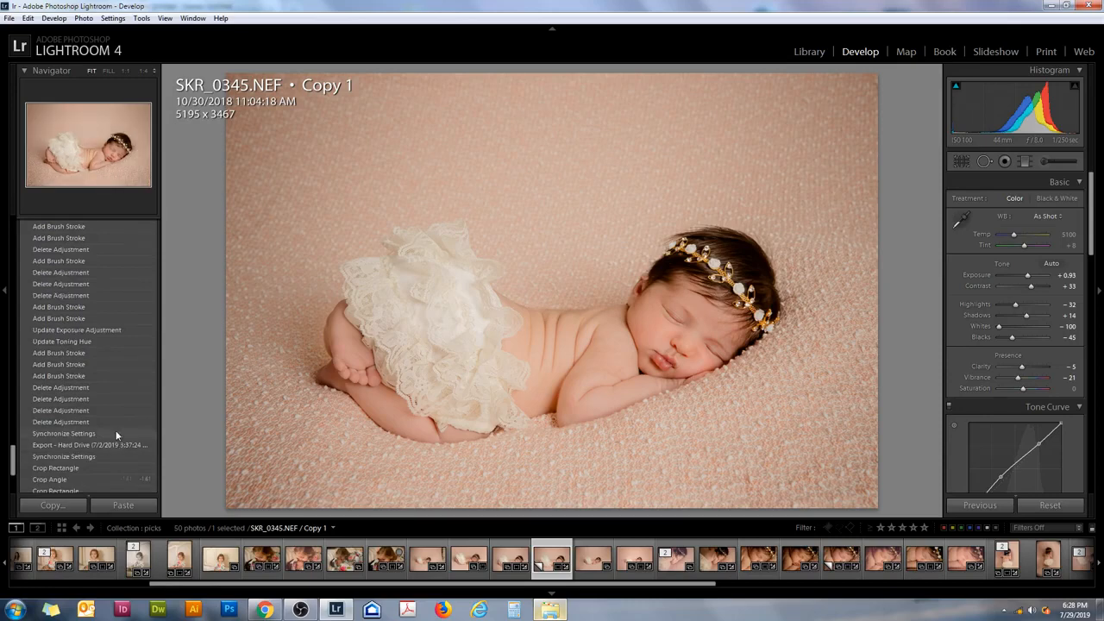
left_click(97, 385)
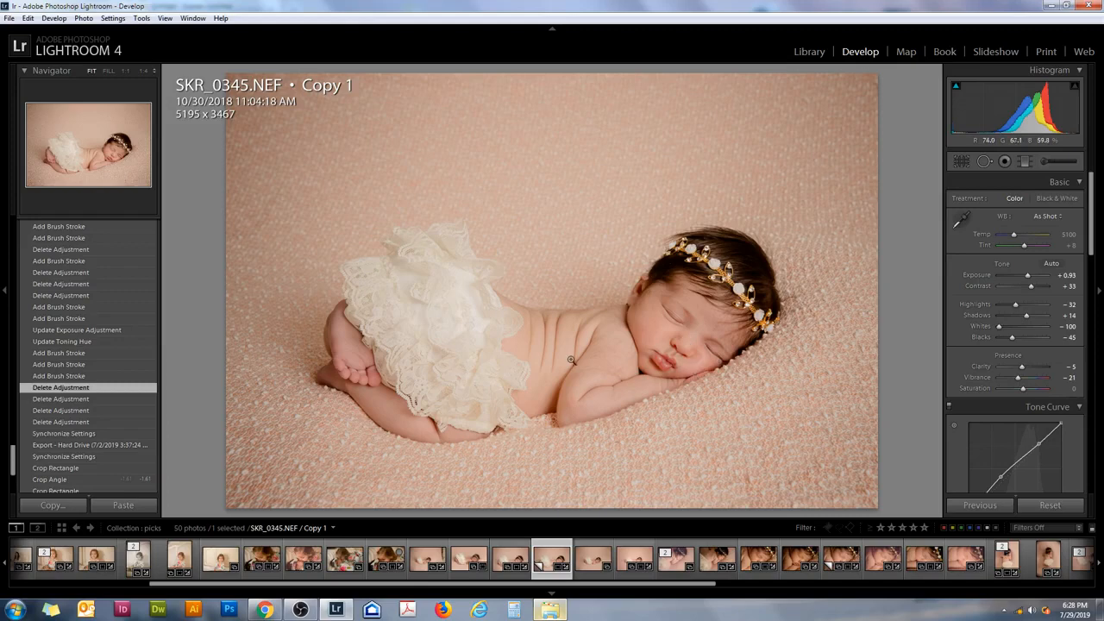
scroll(73, 380, "up", 3)
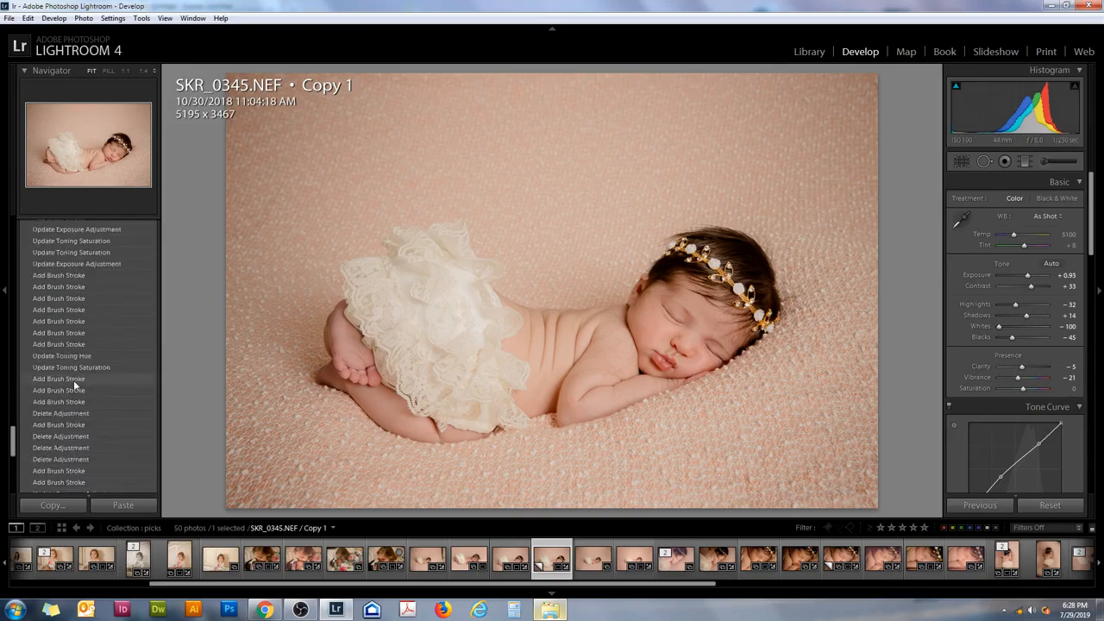
scroll(74, 380, "up", 5)
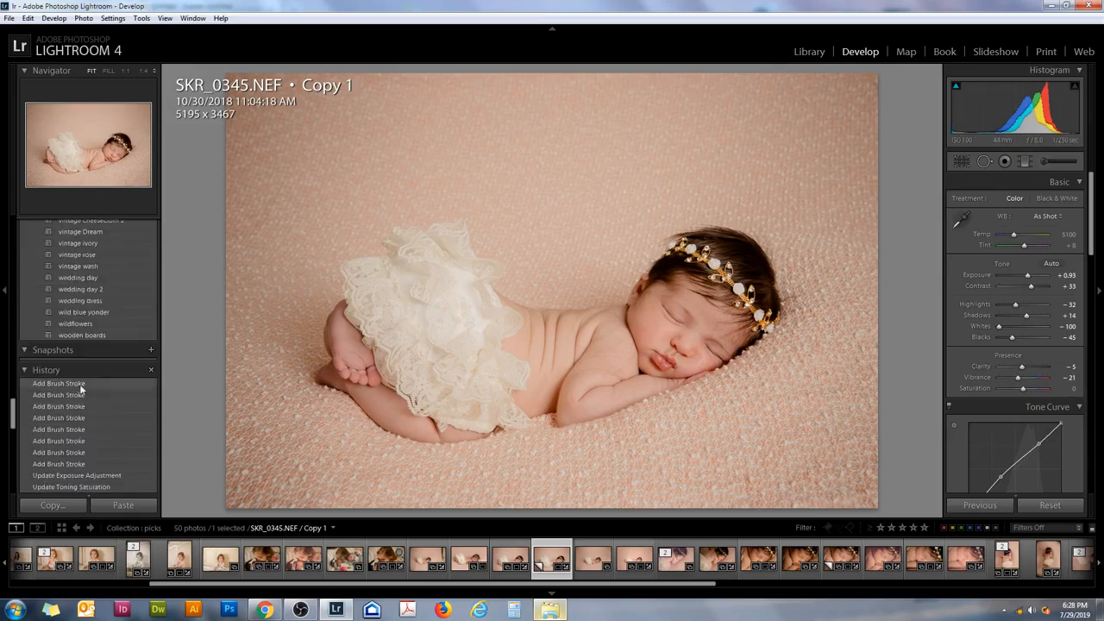
left_click(80, 385)
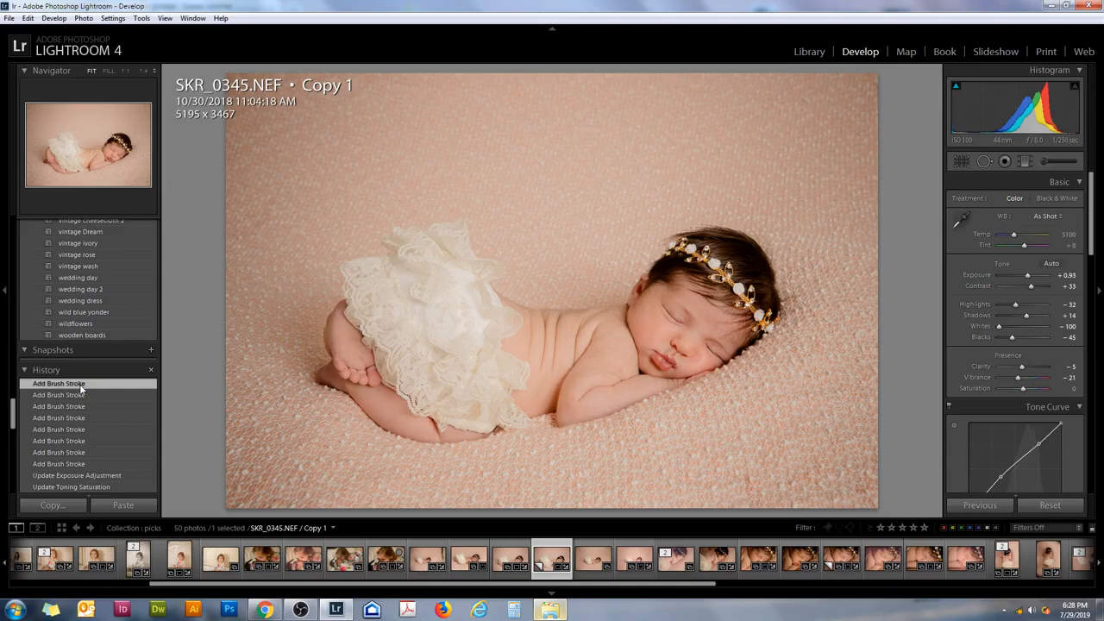